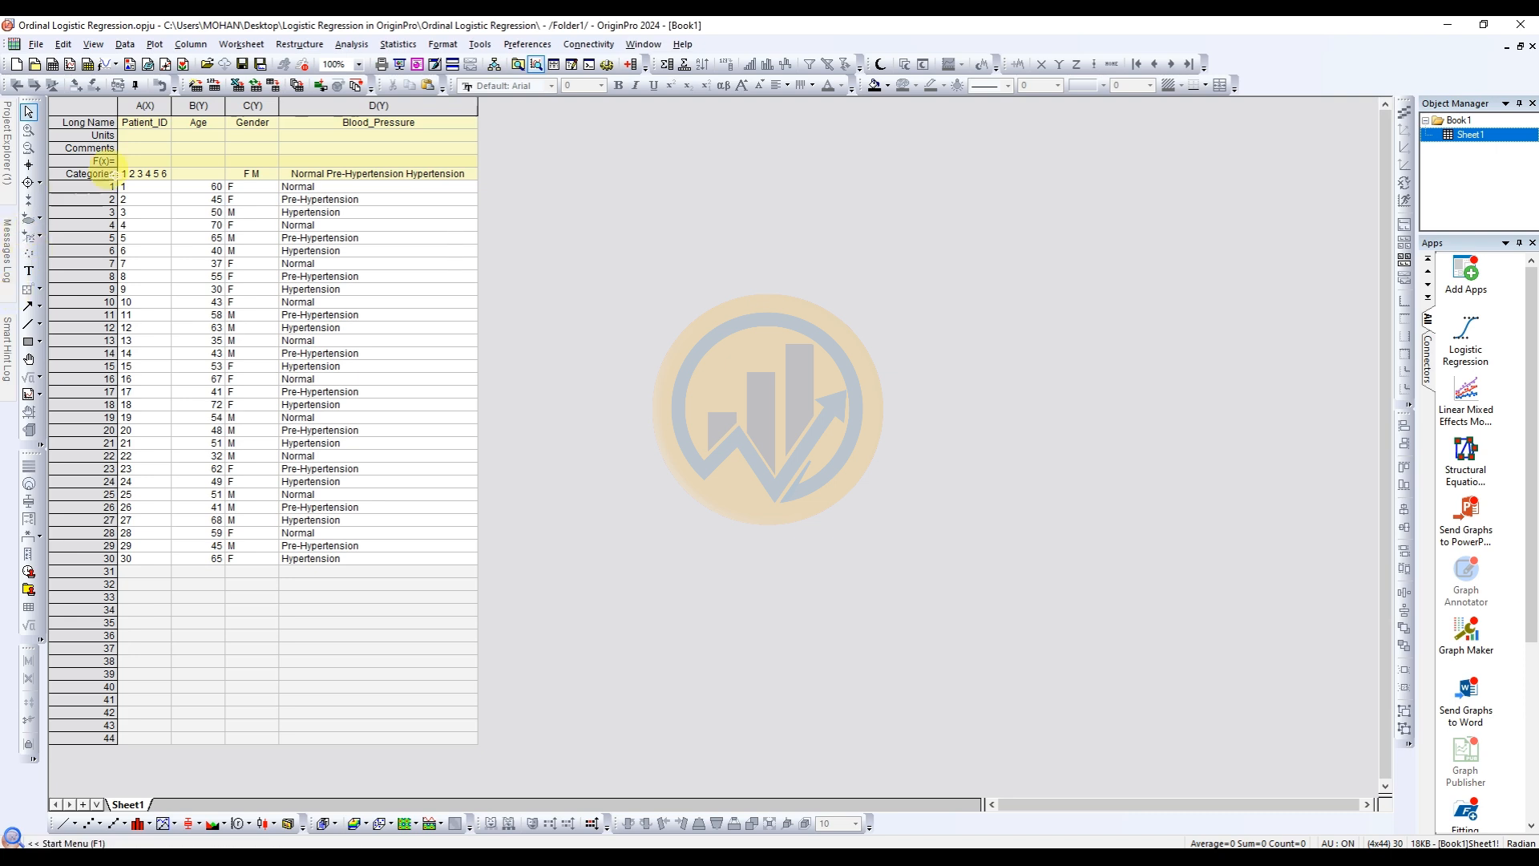
# Examine the Patient_ID, Age, Gender and Blood_Pressure columns of the worksheet and their category values.
pyautogui.click(152, 191)
pyautogui.click(145, 561)
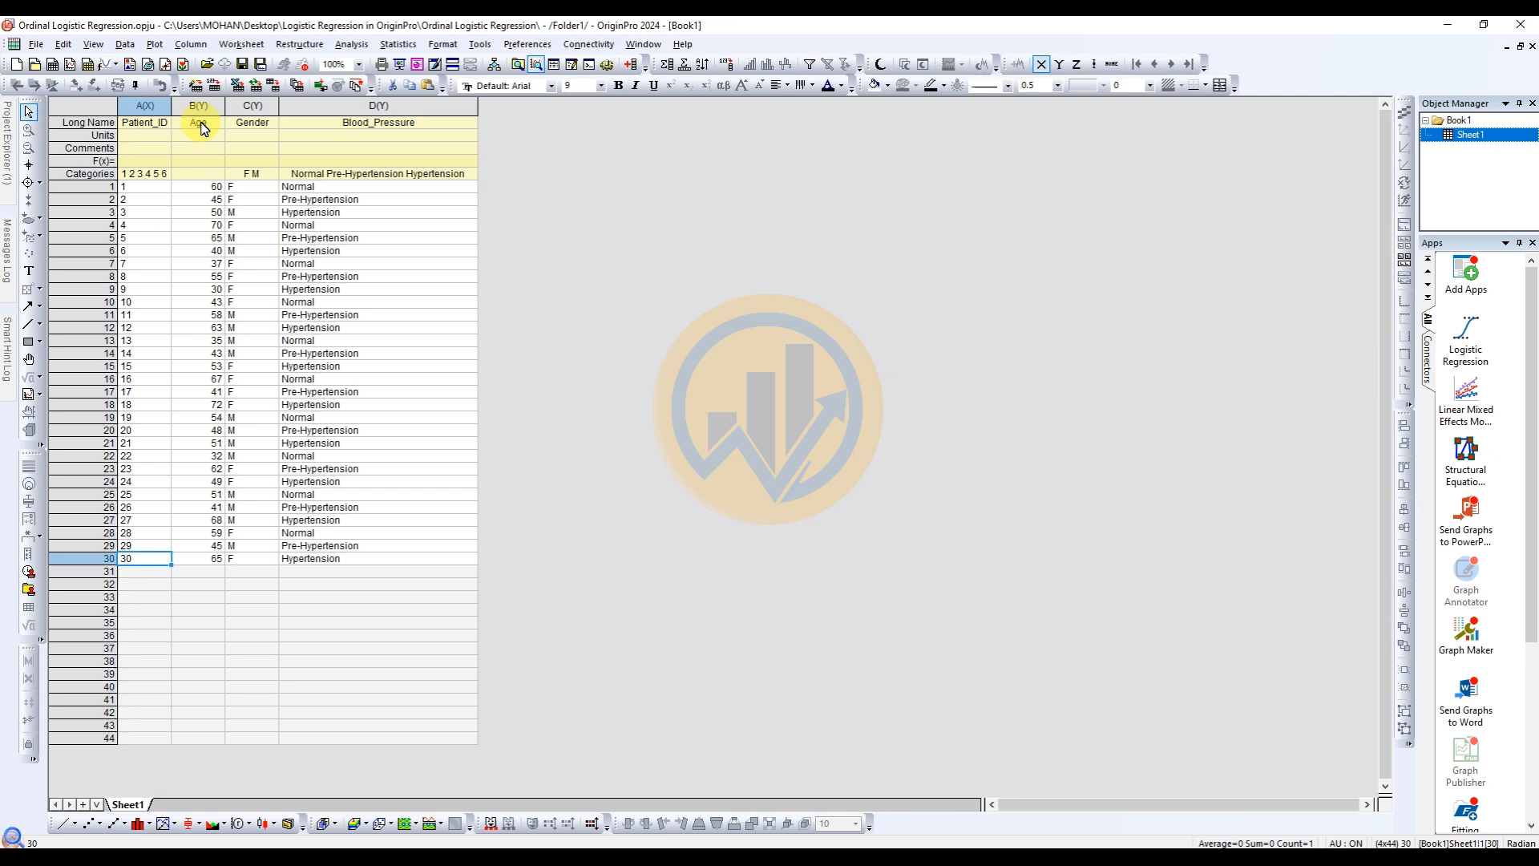
pyautogui.click(250, 125)
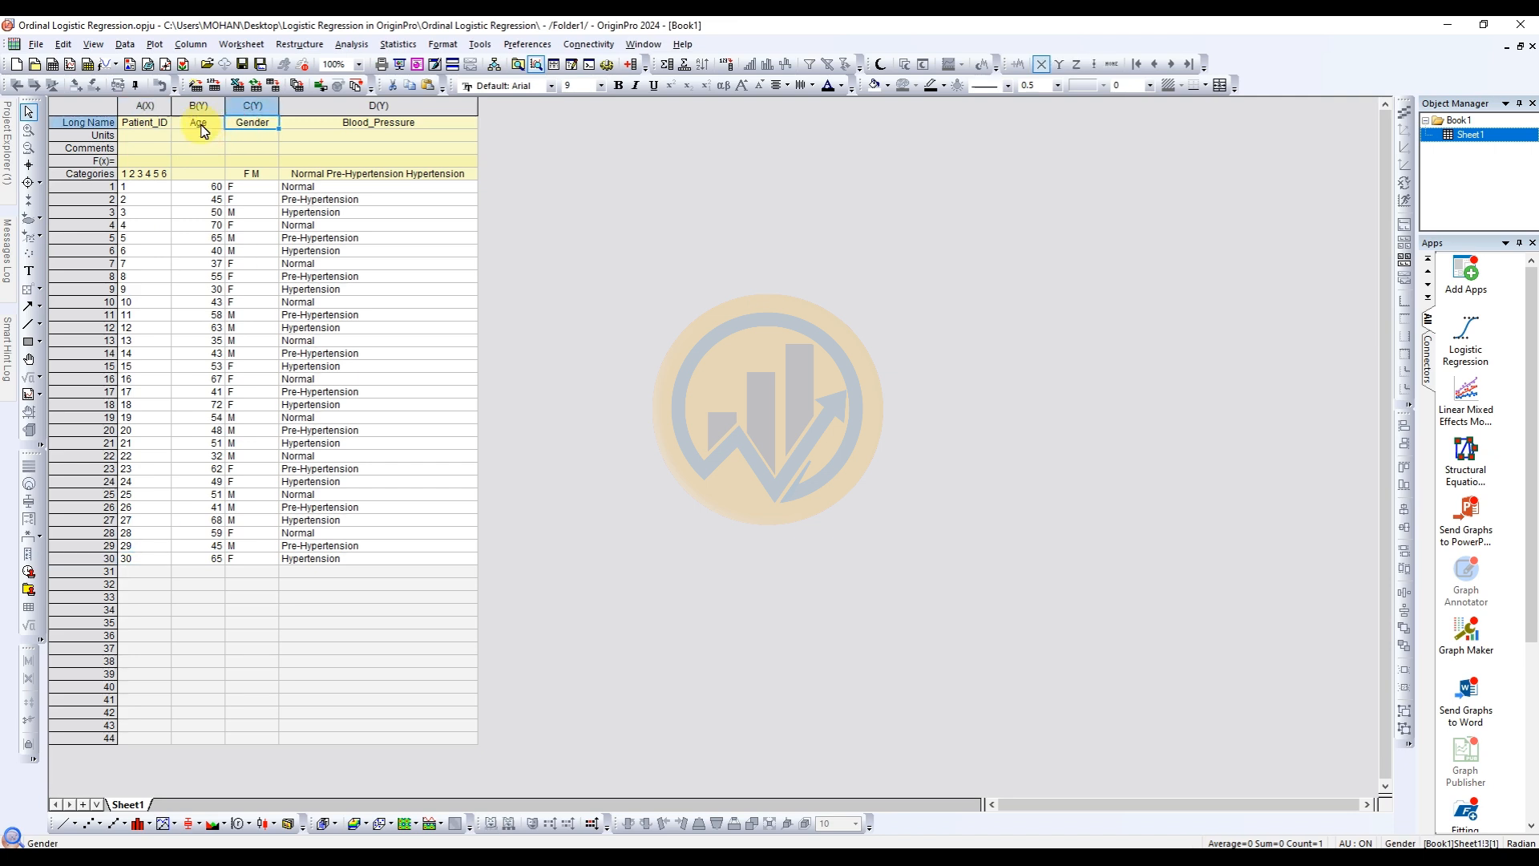
pyautogui.click(204, 189)
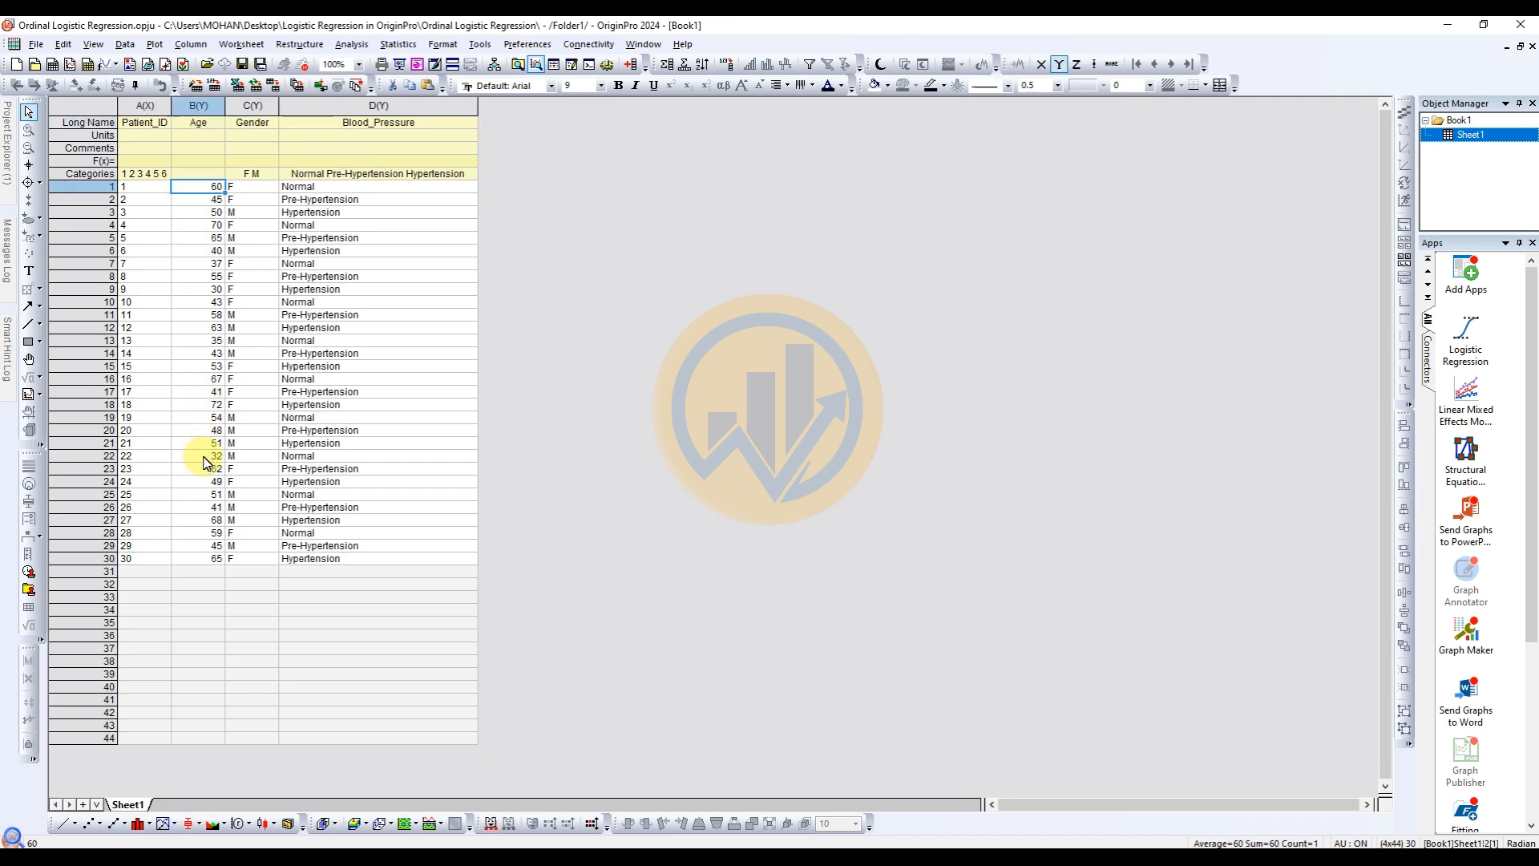
pyautogui.click(243, 191)
pyautogui.click(242, 212)
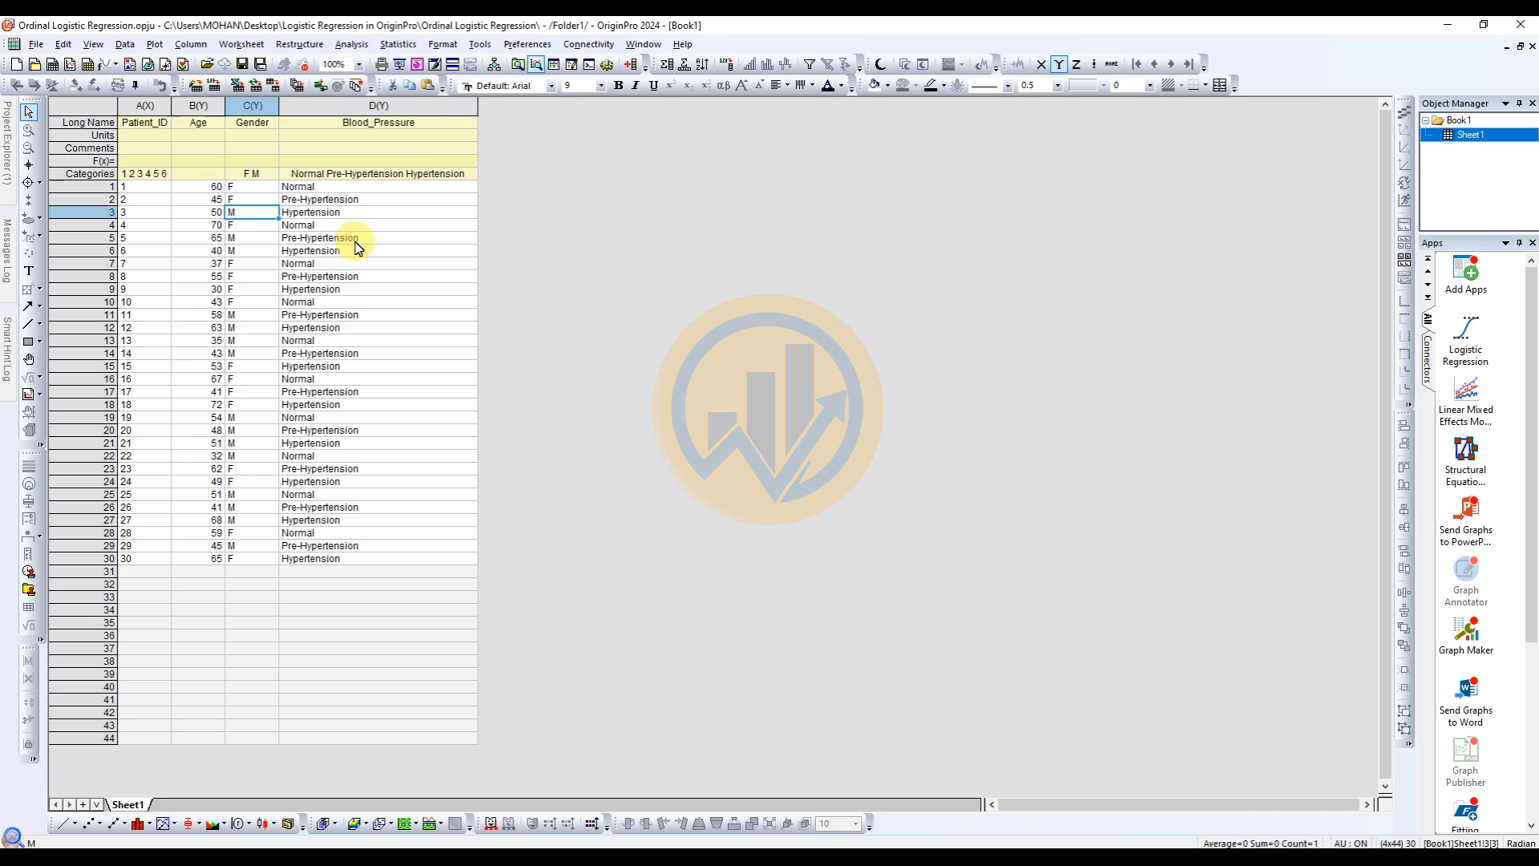
pyautogui.click(319, 187)
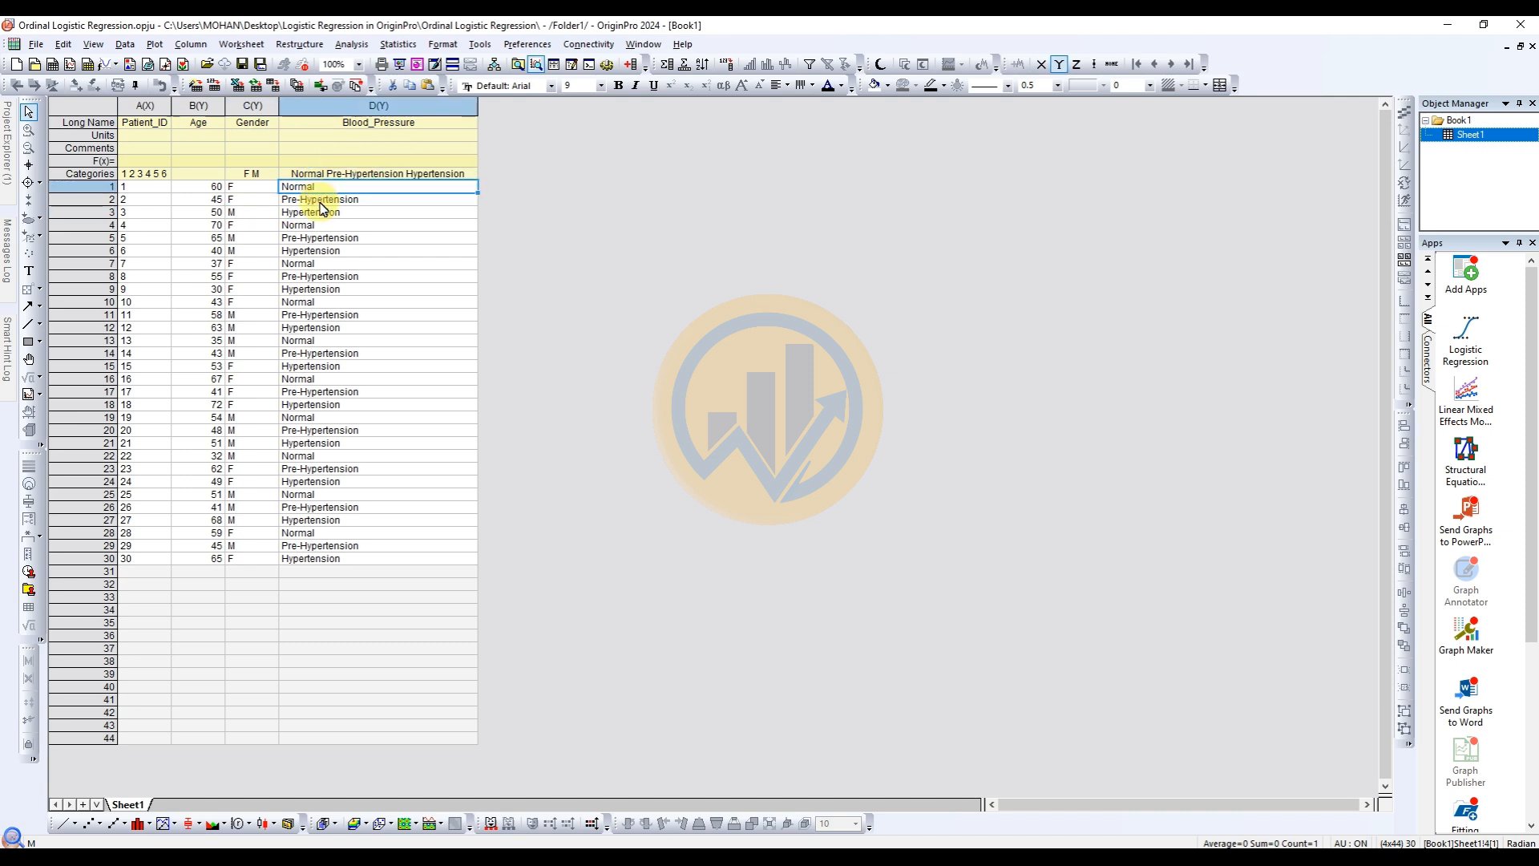
pyautogui.click(322, 198)
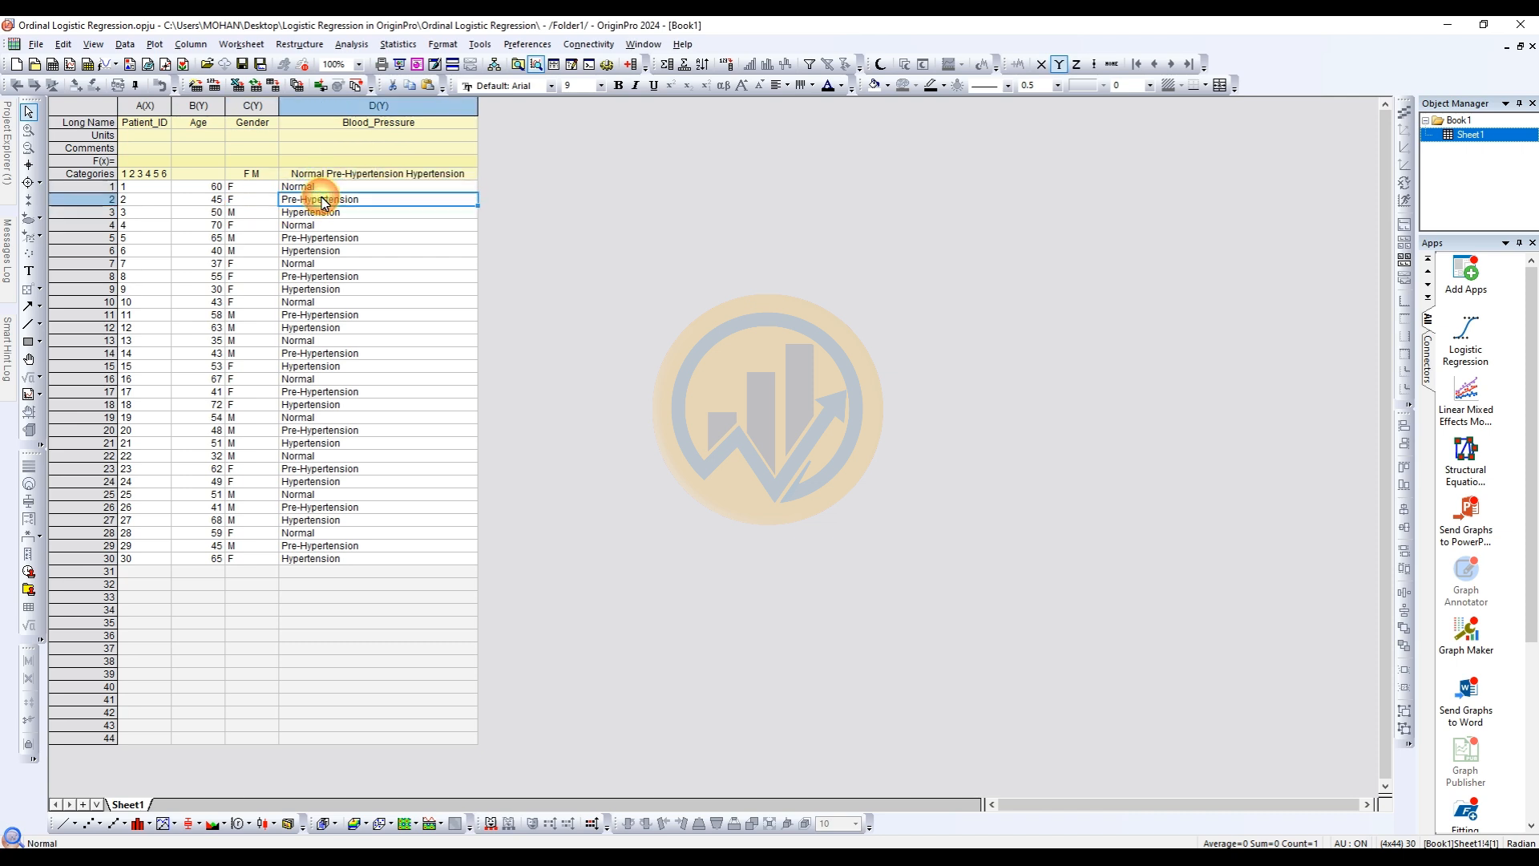
pyautogui.click(360, 212)
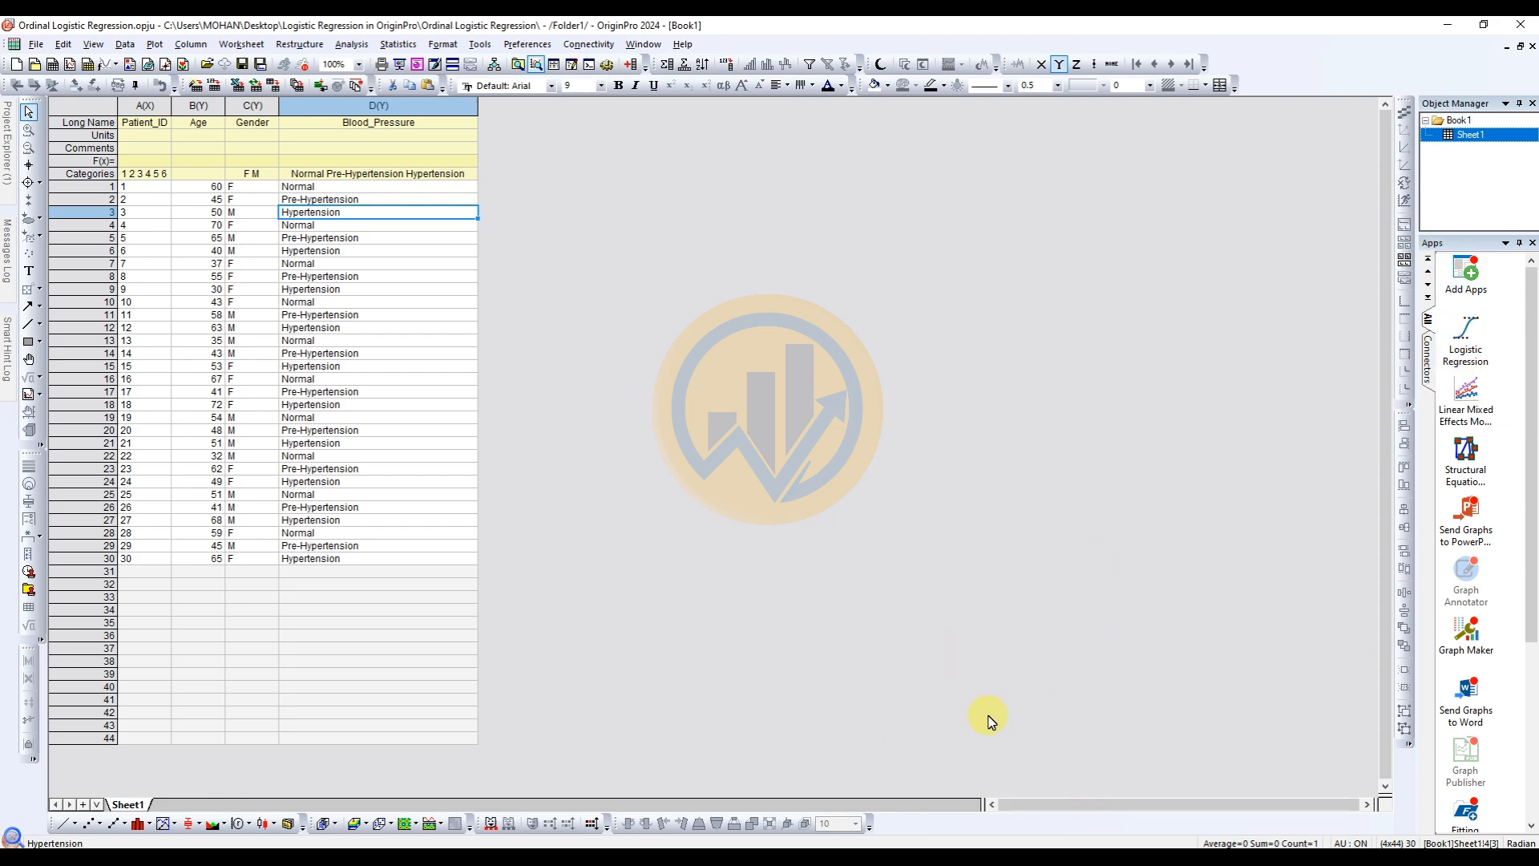
# Switch to the browser and look through the ordinal logistic regression article and OriginLab's Logistic Regression app download page.
pyautogui.click(424, 857)
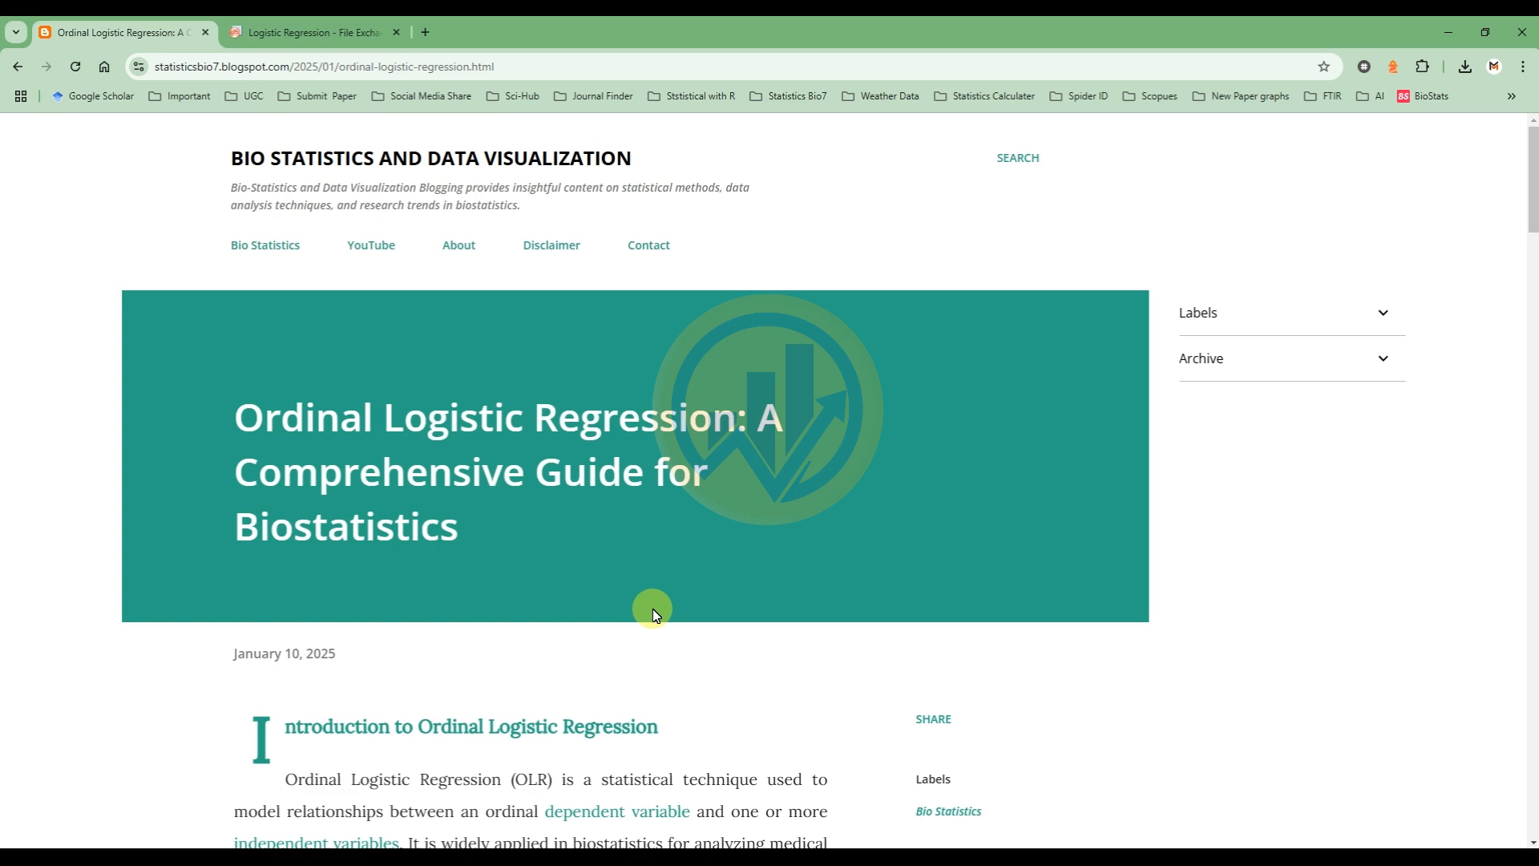
pyautogui.scroll(-15, 653, 611)
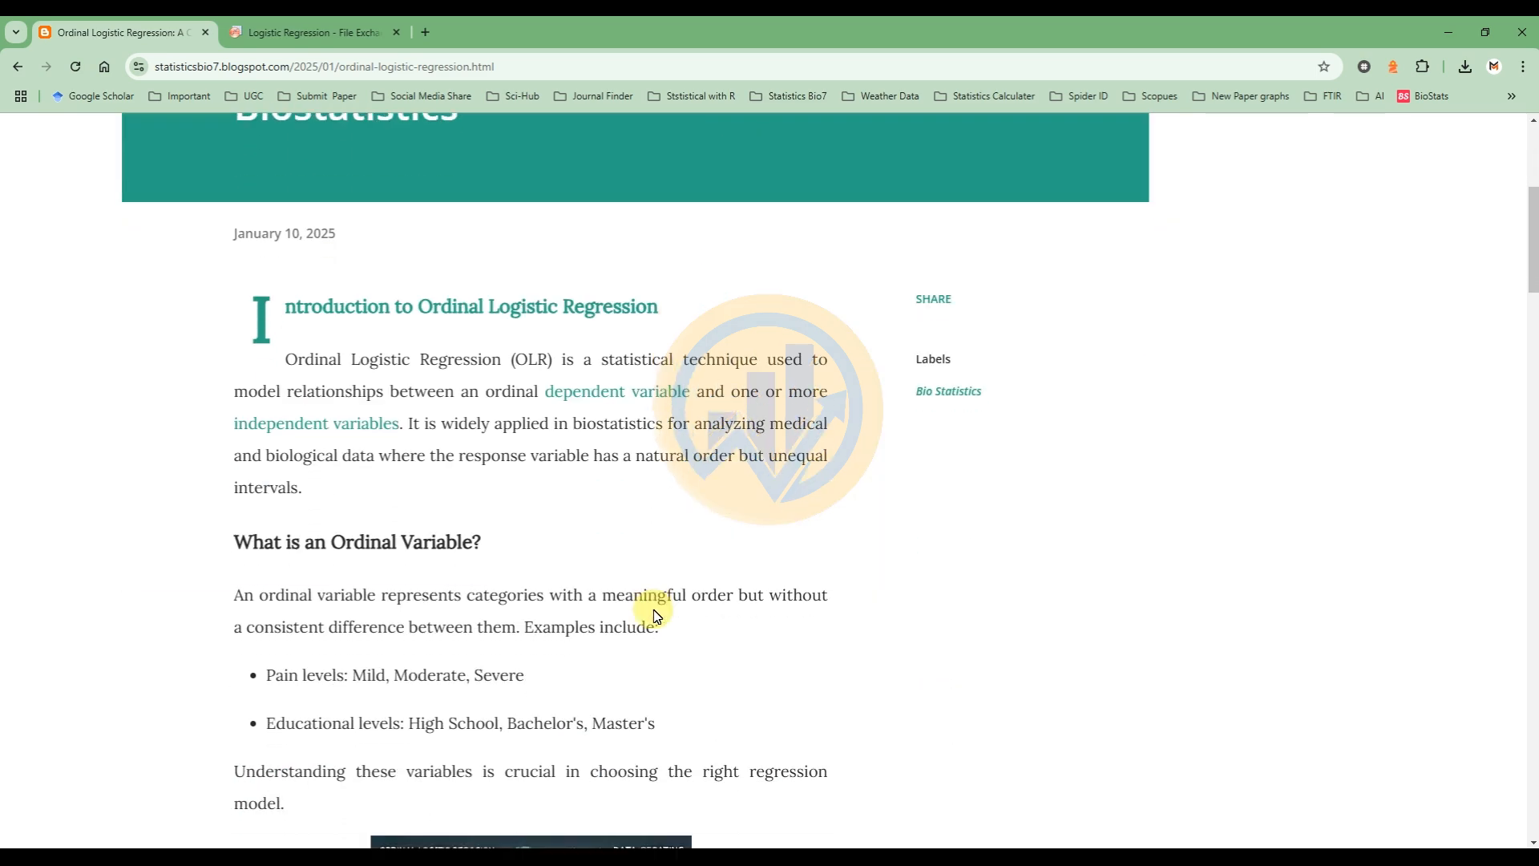
pyautogui.scroll(-16, 653, 611)
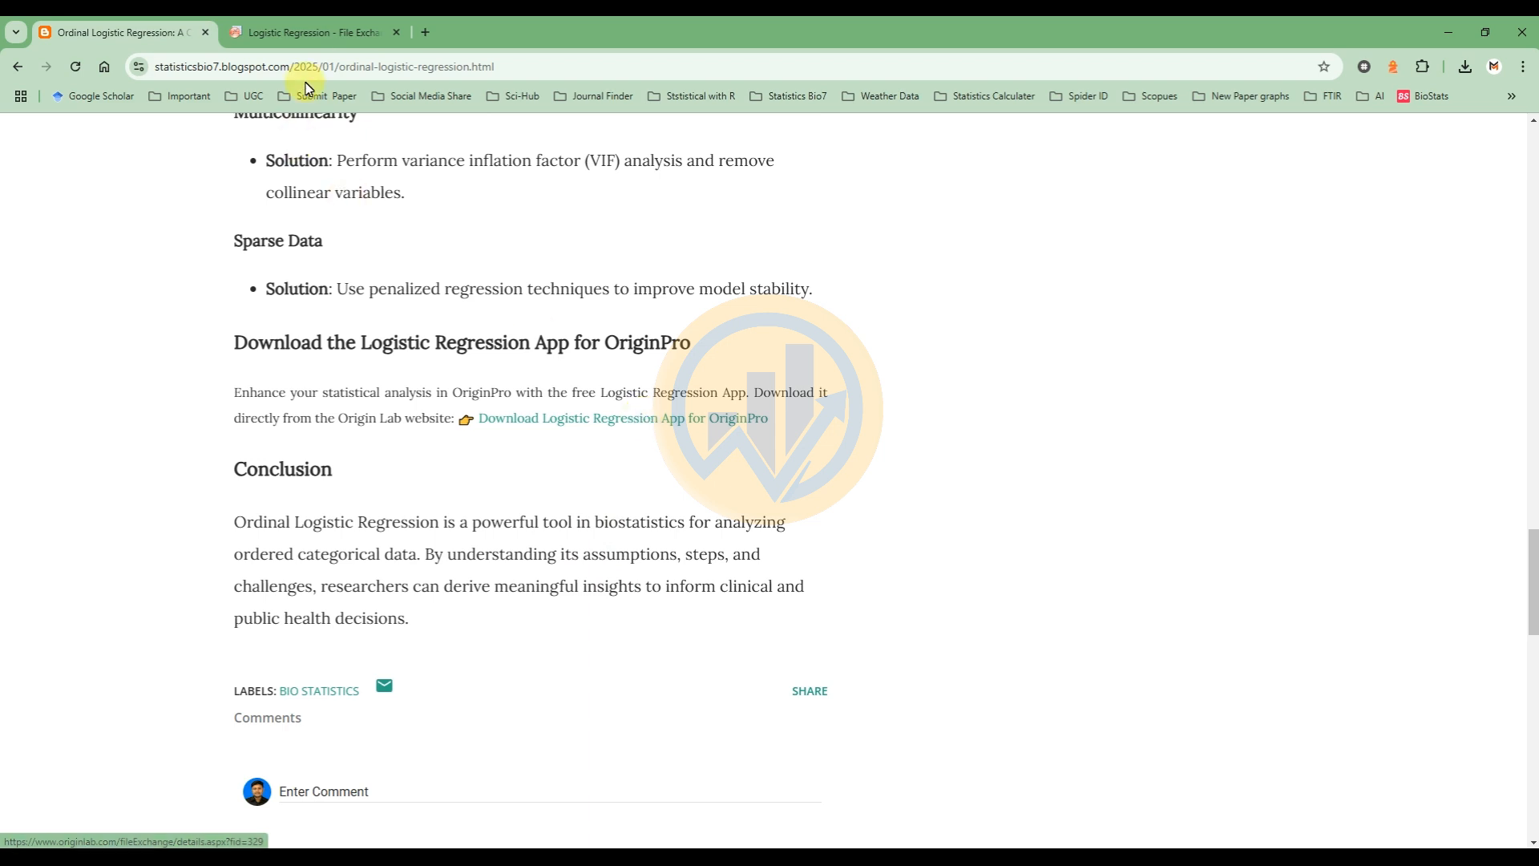
pyautogui.click(314, 32)
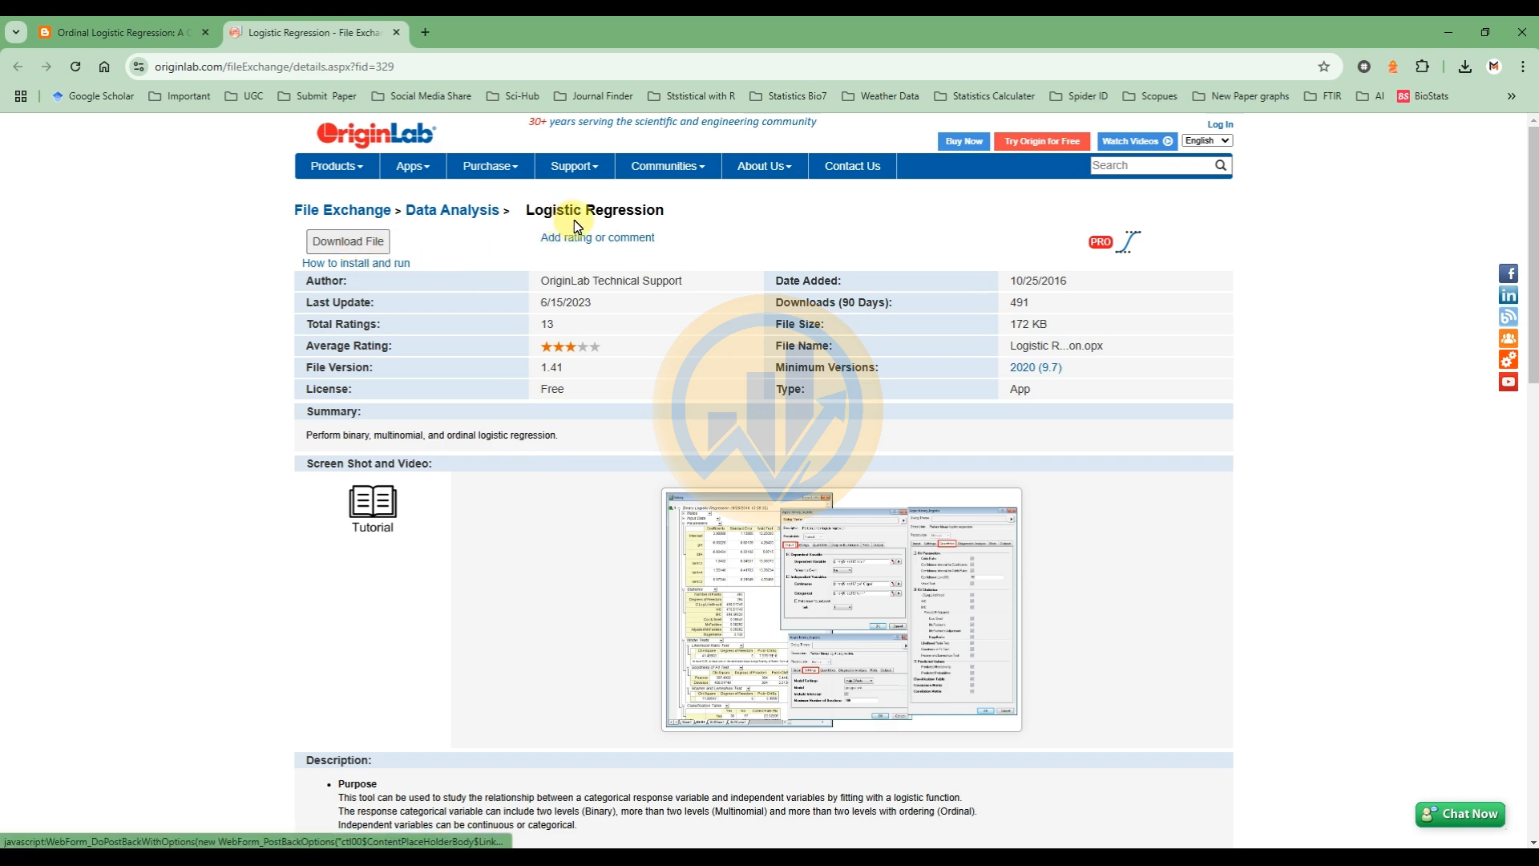
pyautogui.scroll(-2, 611, 537)
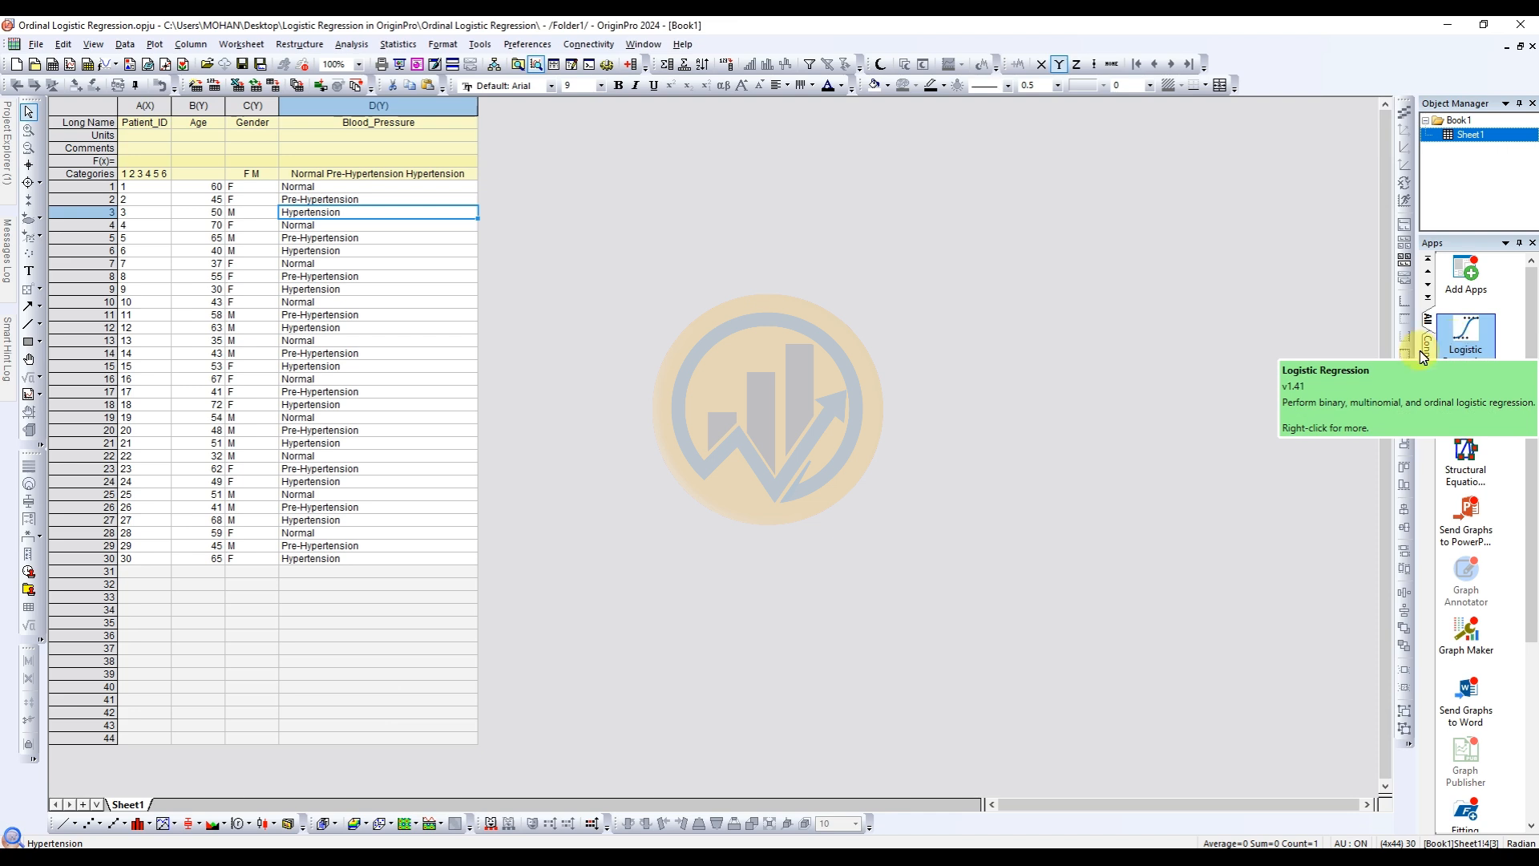
# In OriginPro, start the Logistic Regression app's Ordinal Logistic Regression tool and assign Blood_Pressure as the dependent variable.
pyautogui.click(1460, 353)
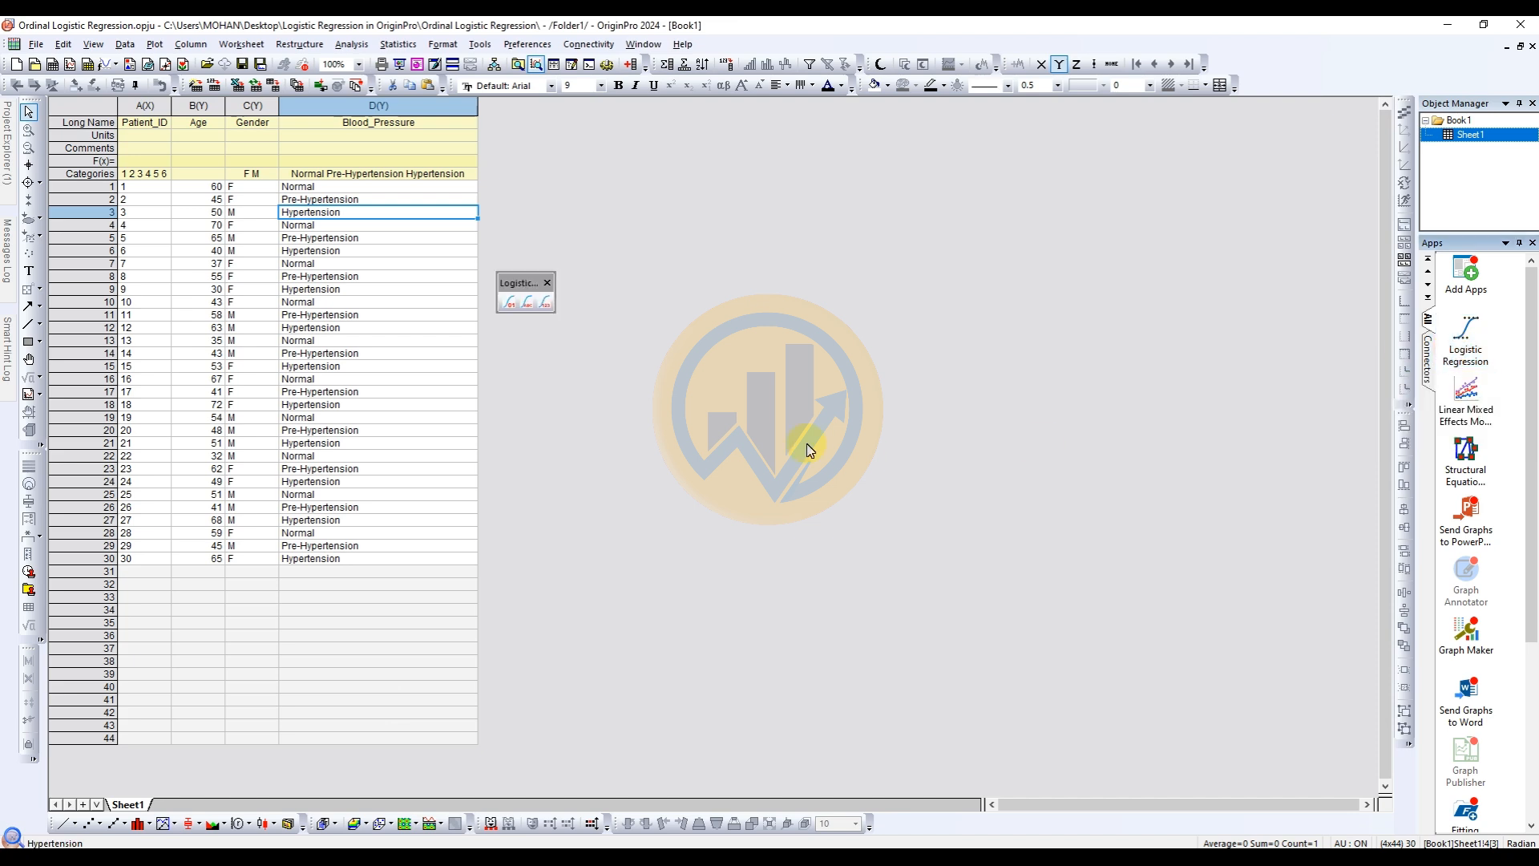
pyautogui.click(544, 303)
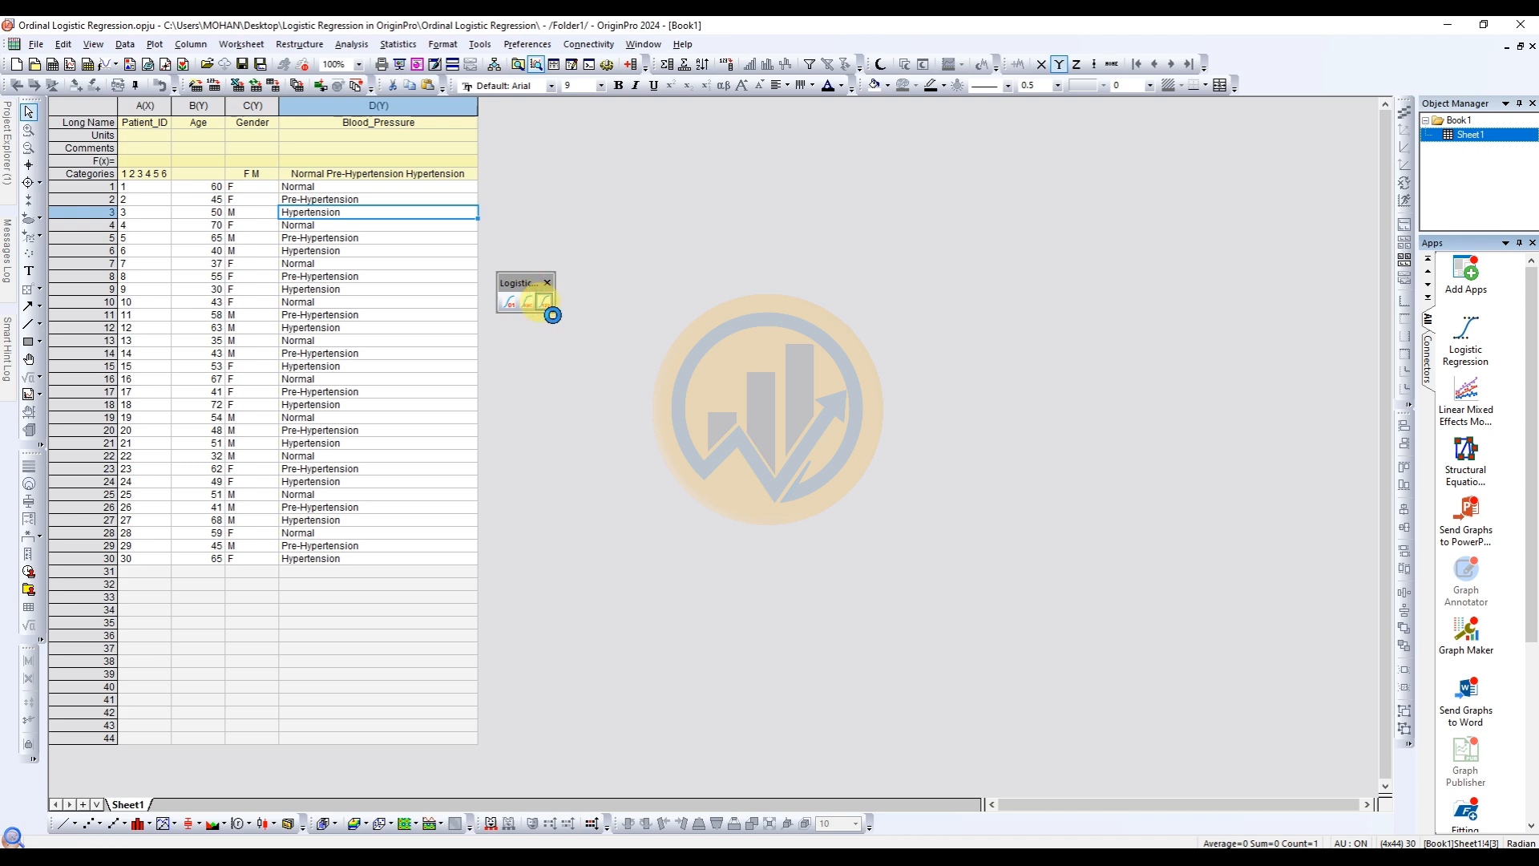
pyautogui.moveTo(704, 296); pyautogui.dragTo(674, 248)
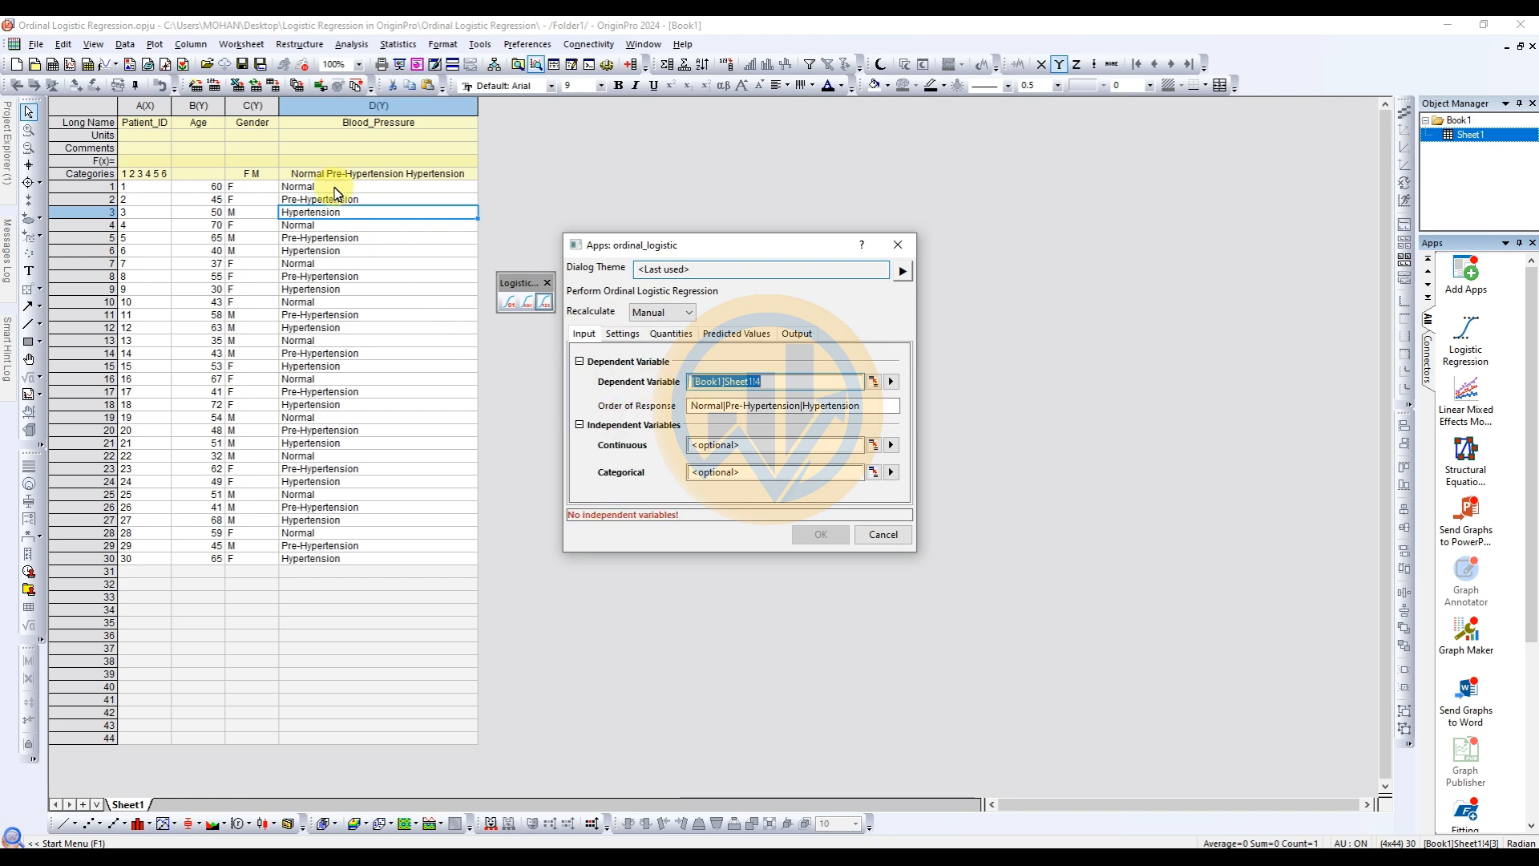
pyautogui.click(890, 381)
pyautogui.click(988, 439)
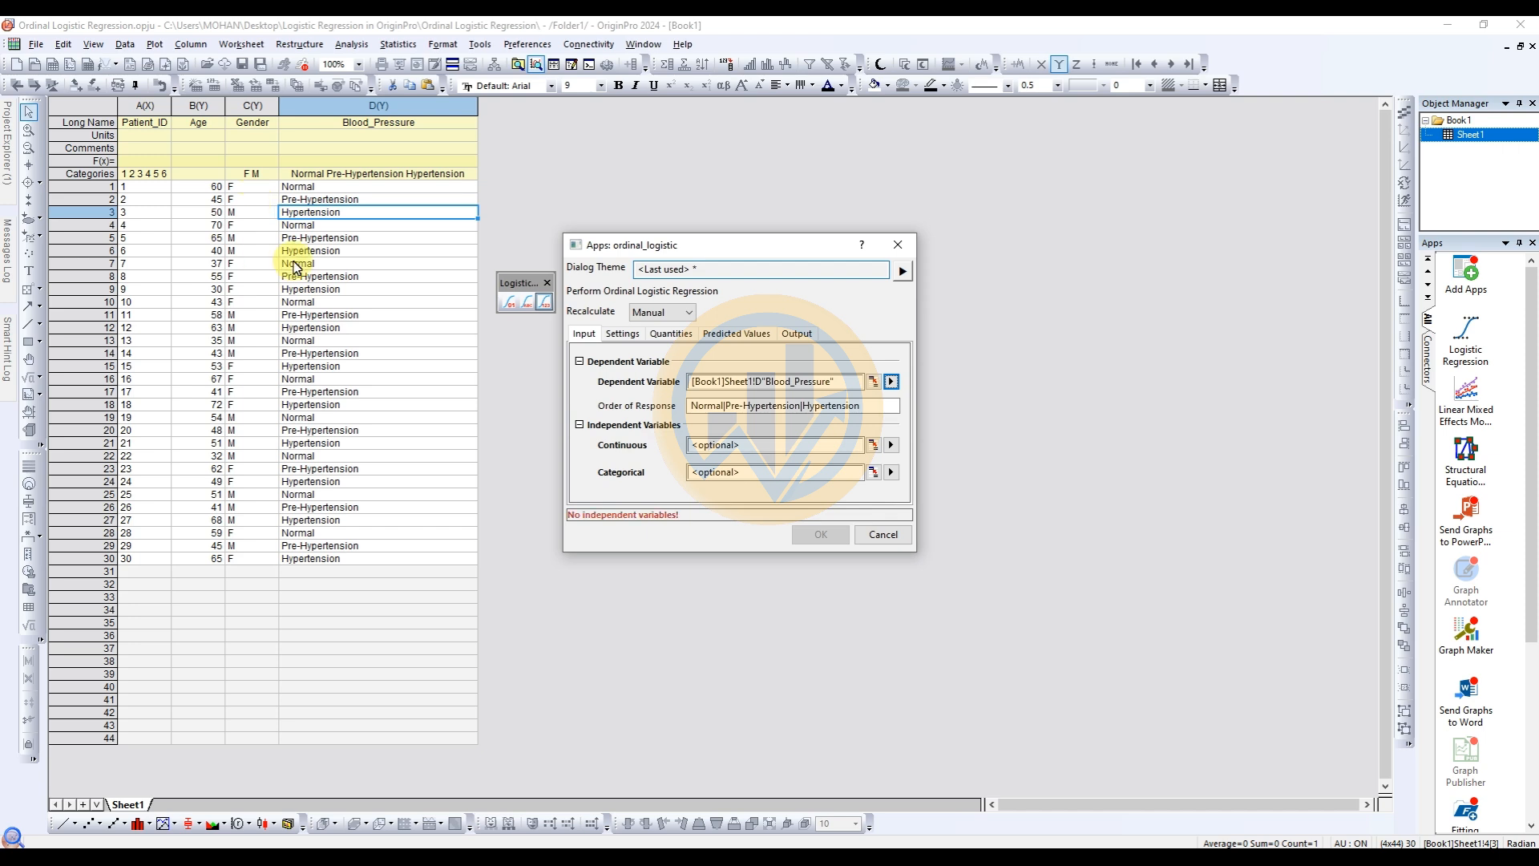
# Assign Age as the continuous independent variable and Gender as the categorical independent variable.
pyautogui.click(892, 447)
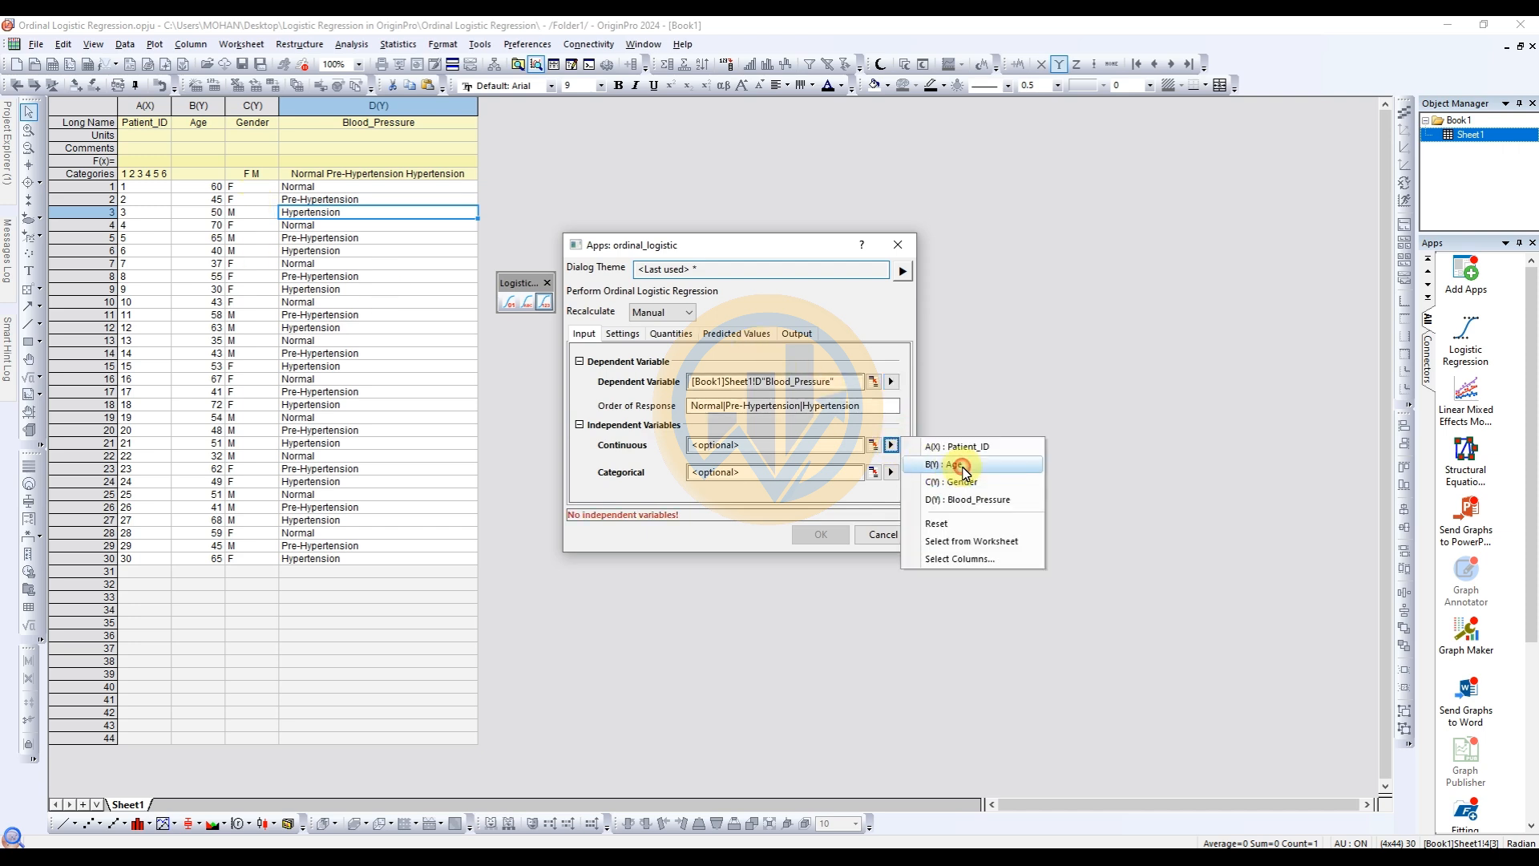
pyautogui.click(930, 468)
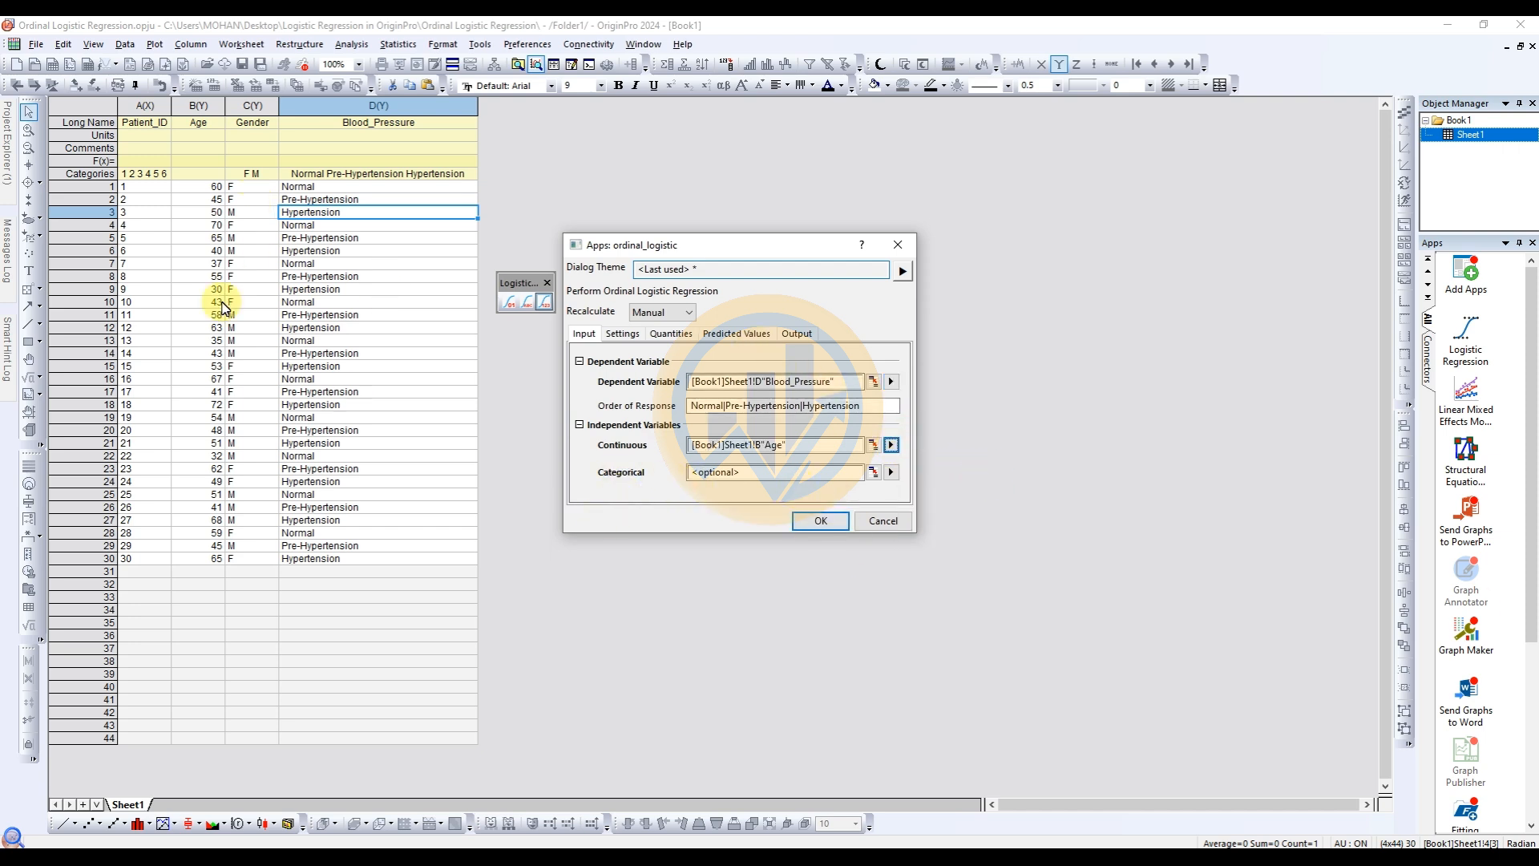
pyautogui.click(890, 473)
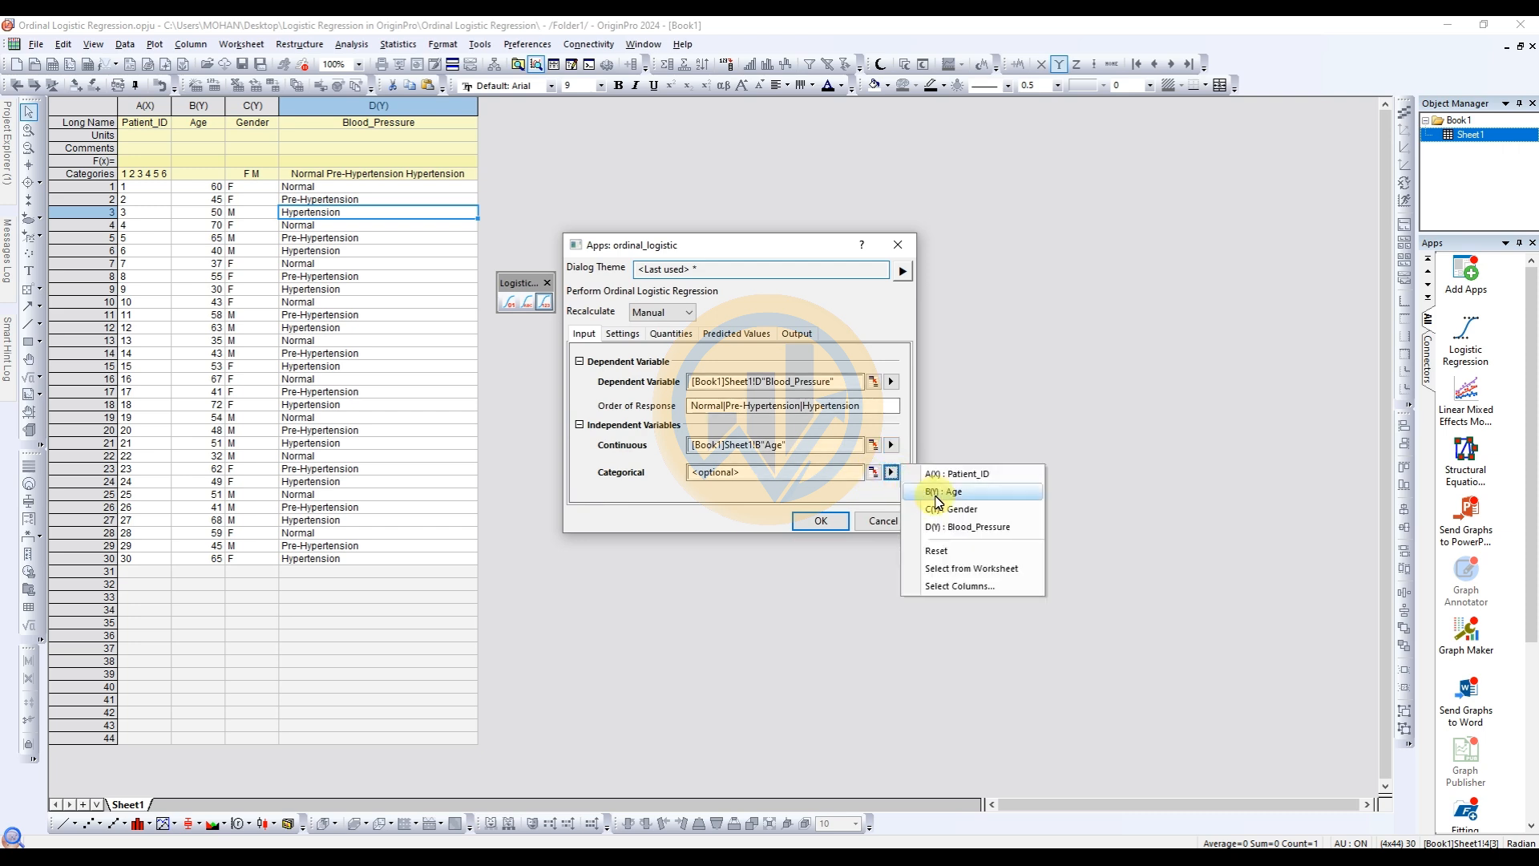
pyautogui.click(954, 508)
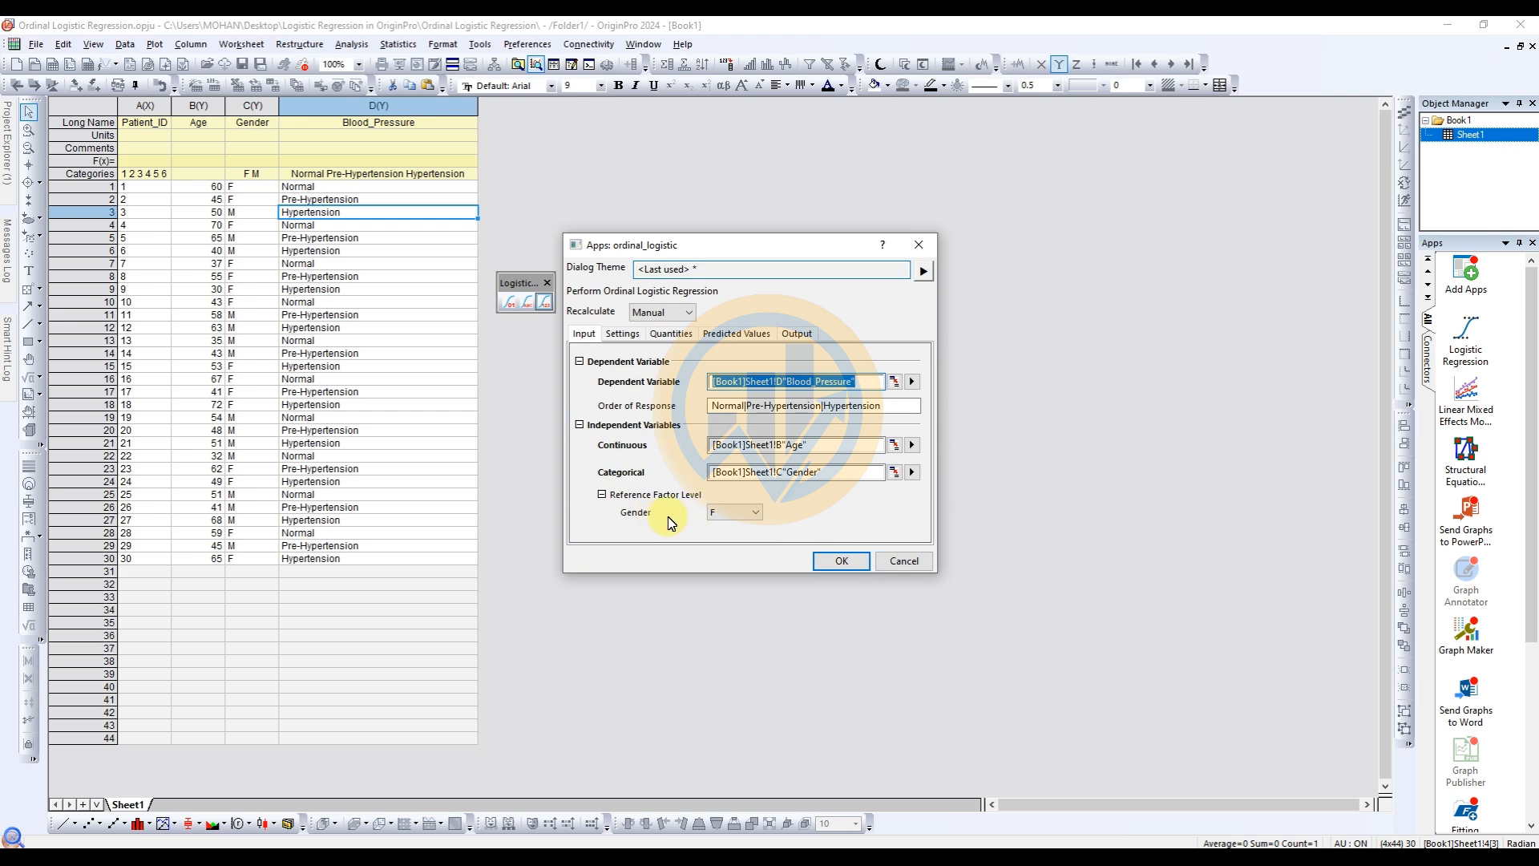
# Review the model settings, fit quantities including Fit Statistics, and predicted value options, and run the ordinal logistic regression.
pyautogui.click(624, 334)
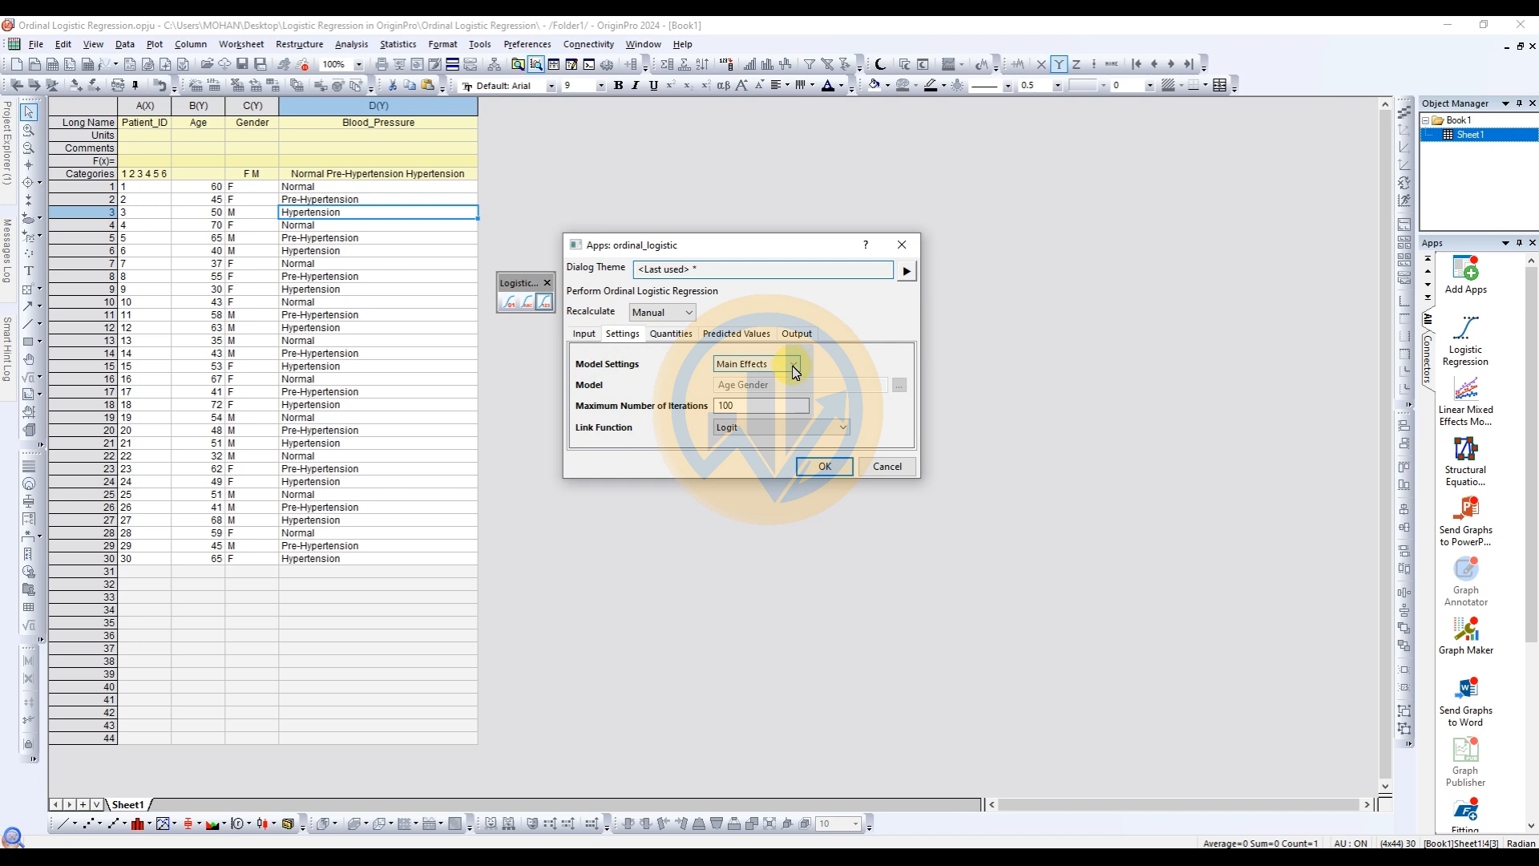
pyautogui.click(678, 337)
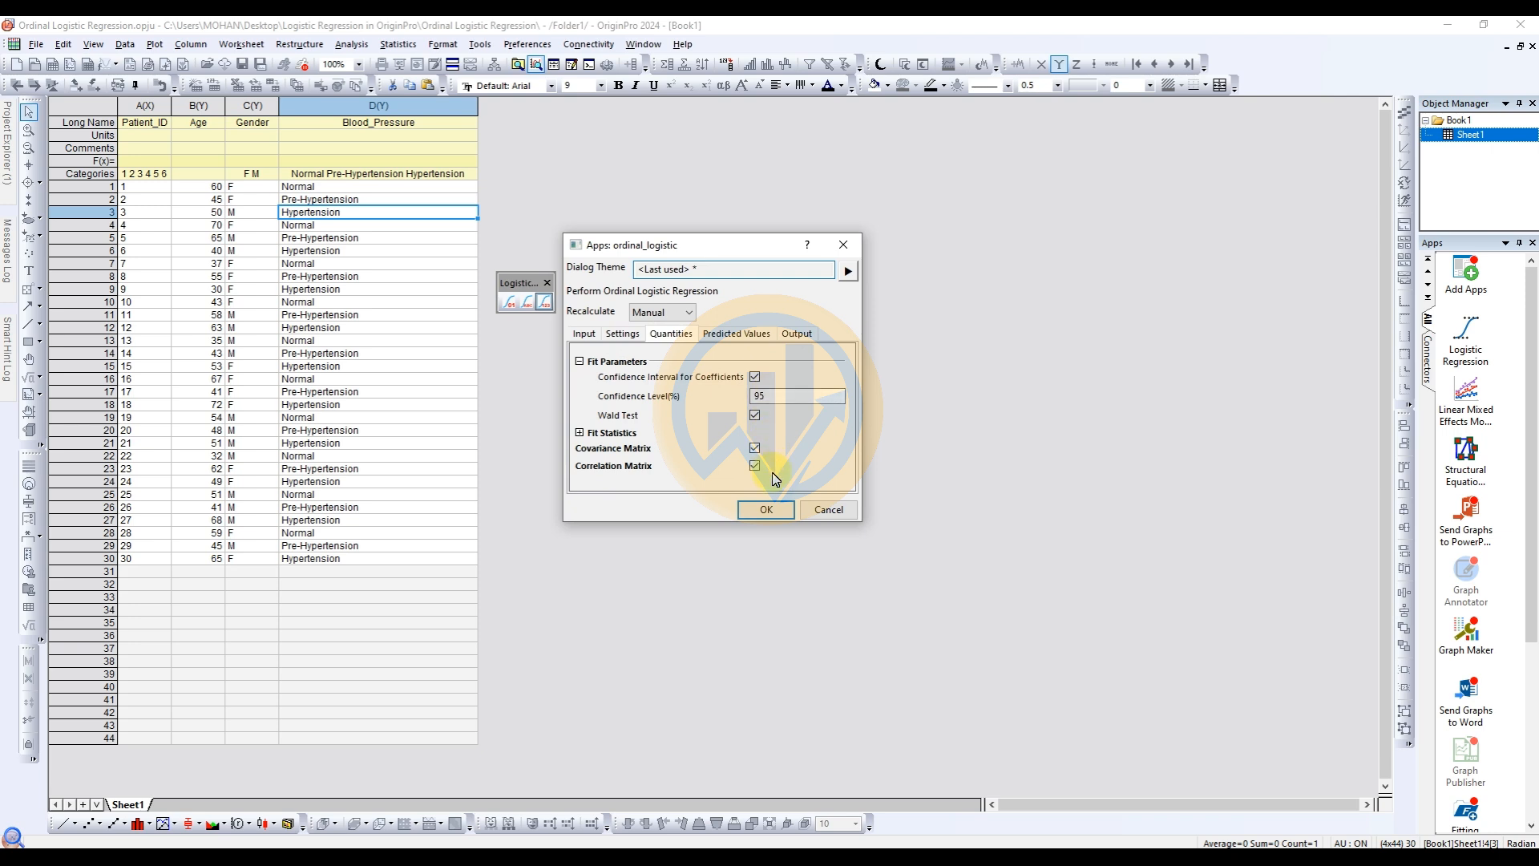
pyautogui.click(579, 432)
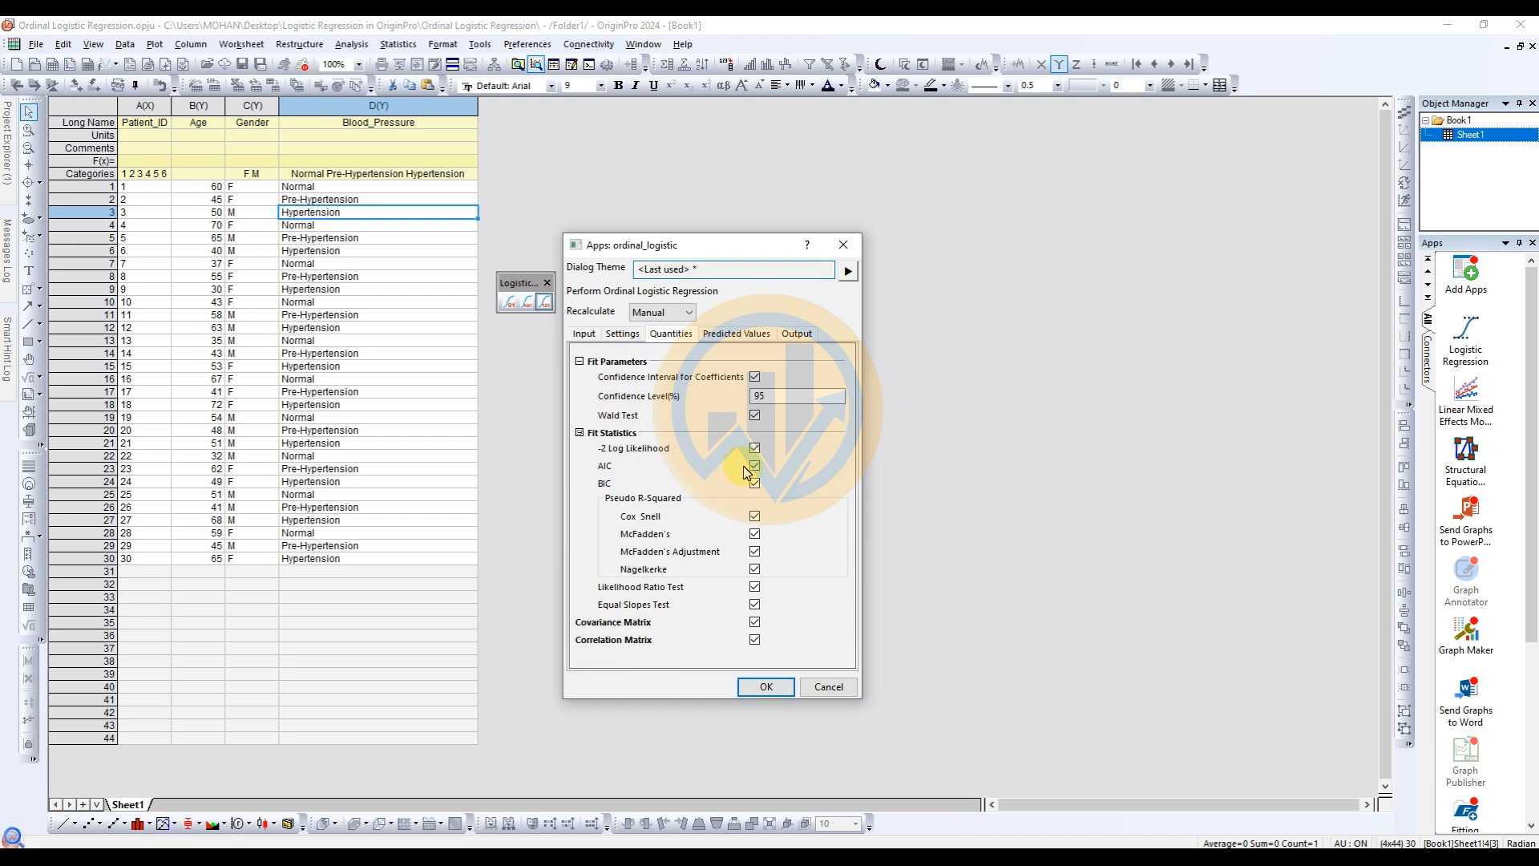
pyautogui.click(730, 337)
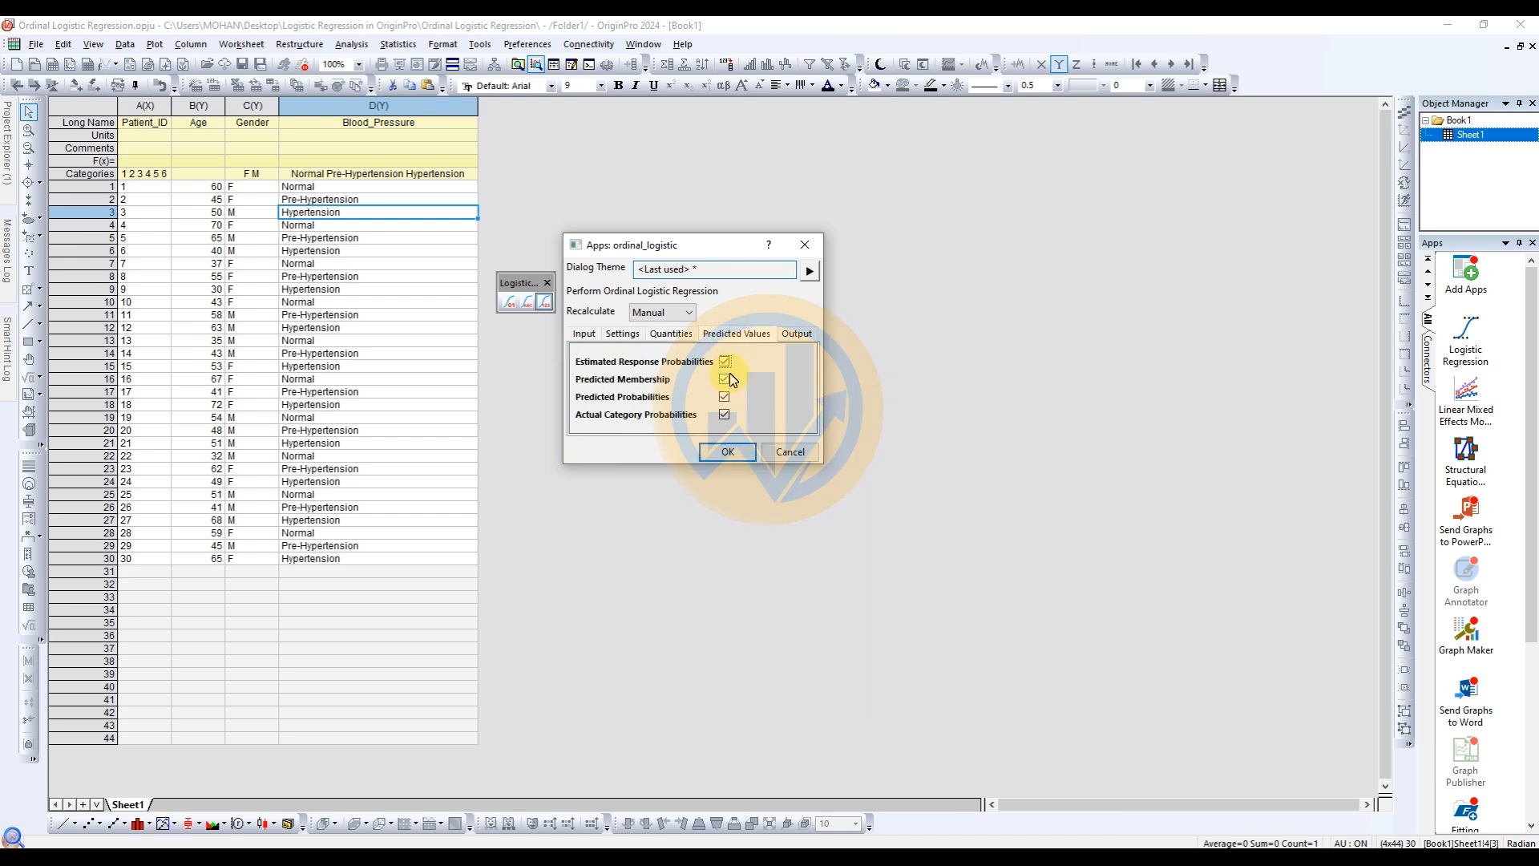
pyautogui.click(745, 453)
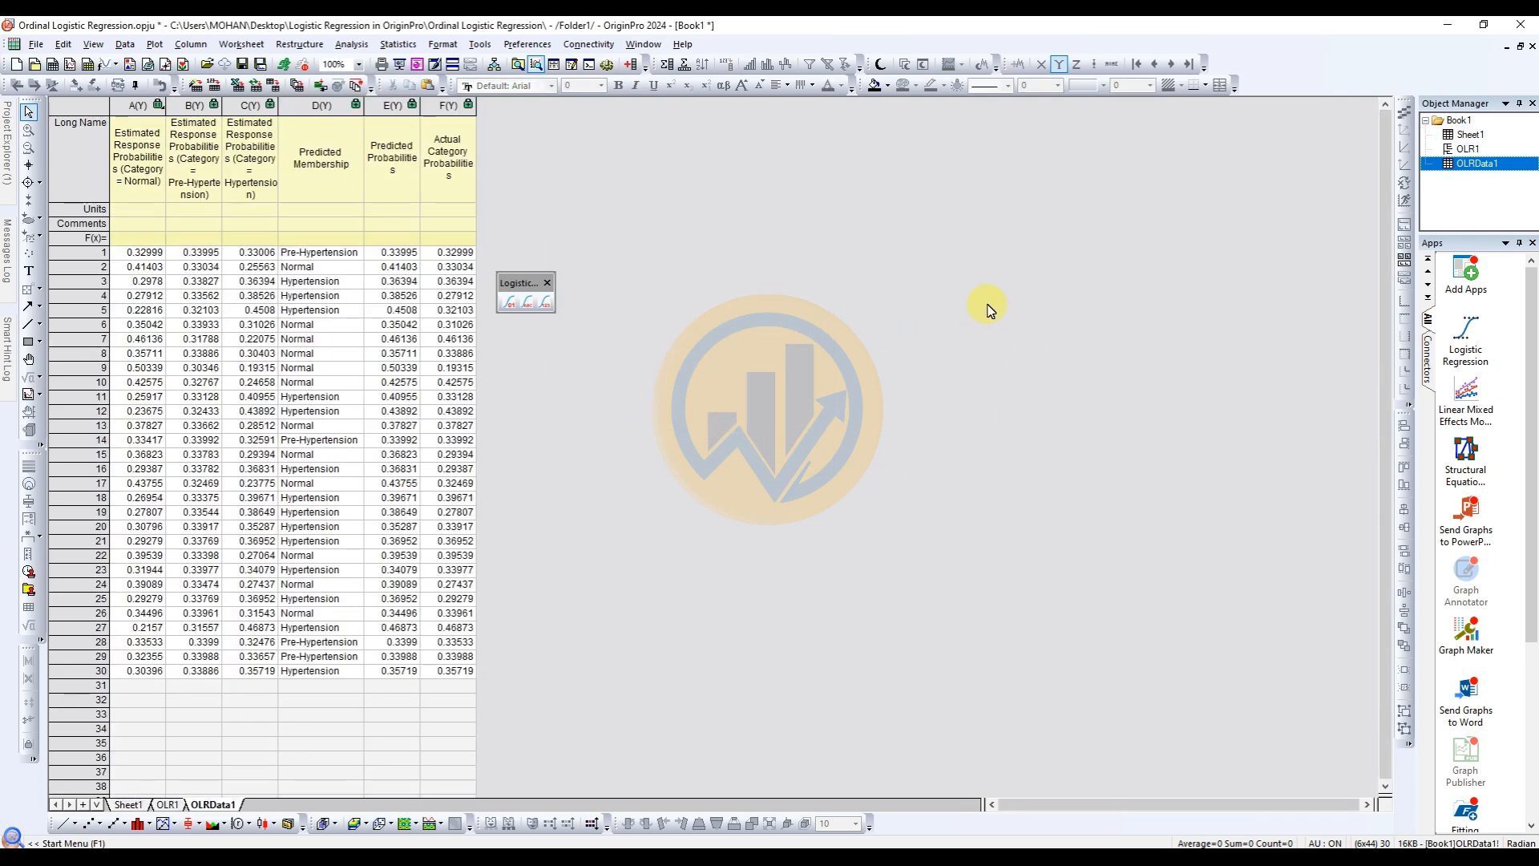
# Examine the parameters, statistics, model tests, and covariance and correlation matrices in the OLR1 report, closing the floating Logistic Regression toolbar.
pyautogui.click(168, 803)
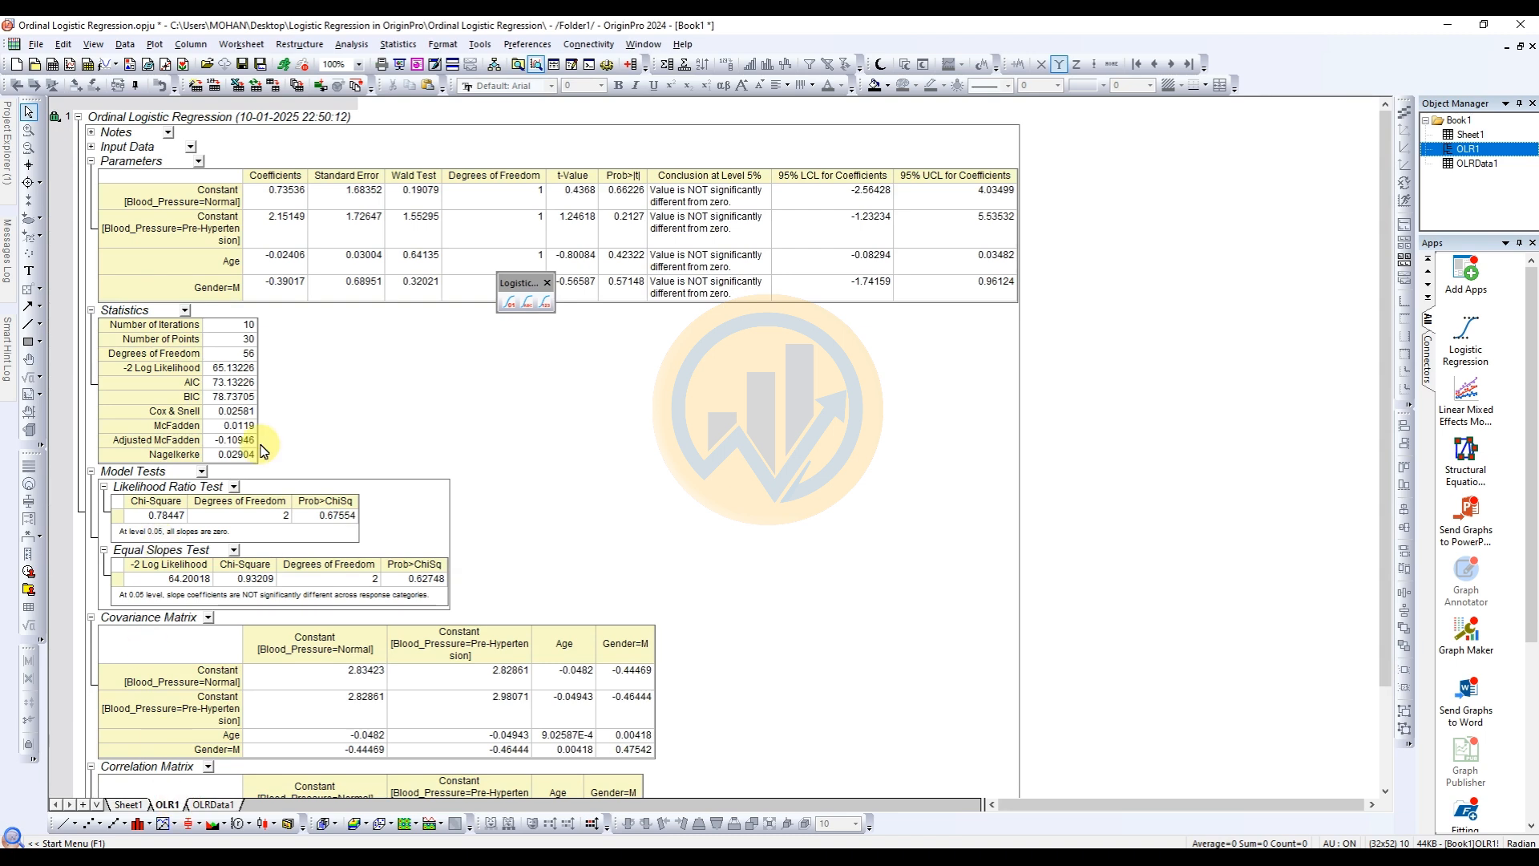
pyautogui.click(547, 282)
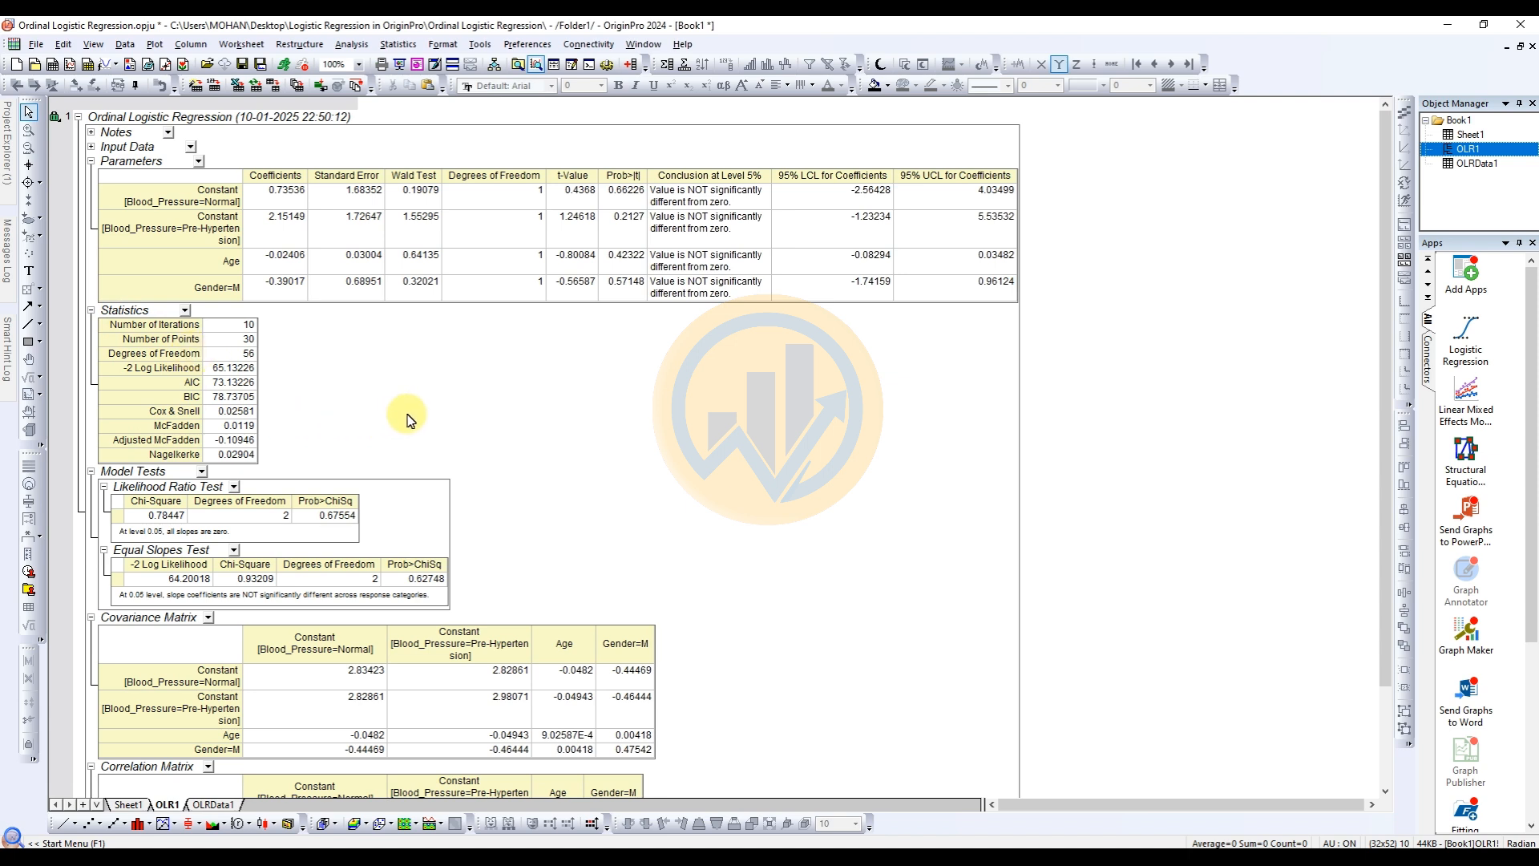
pyautogui.scroll(-2, 406, 418)
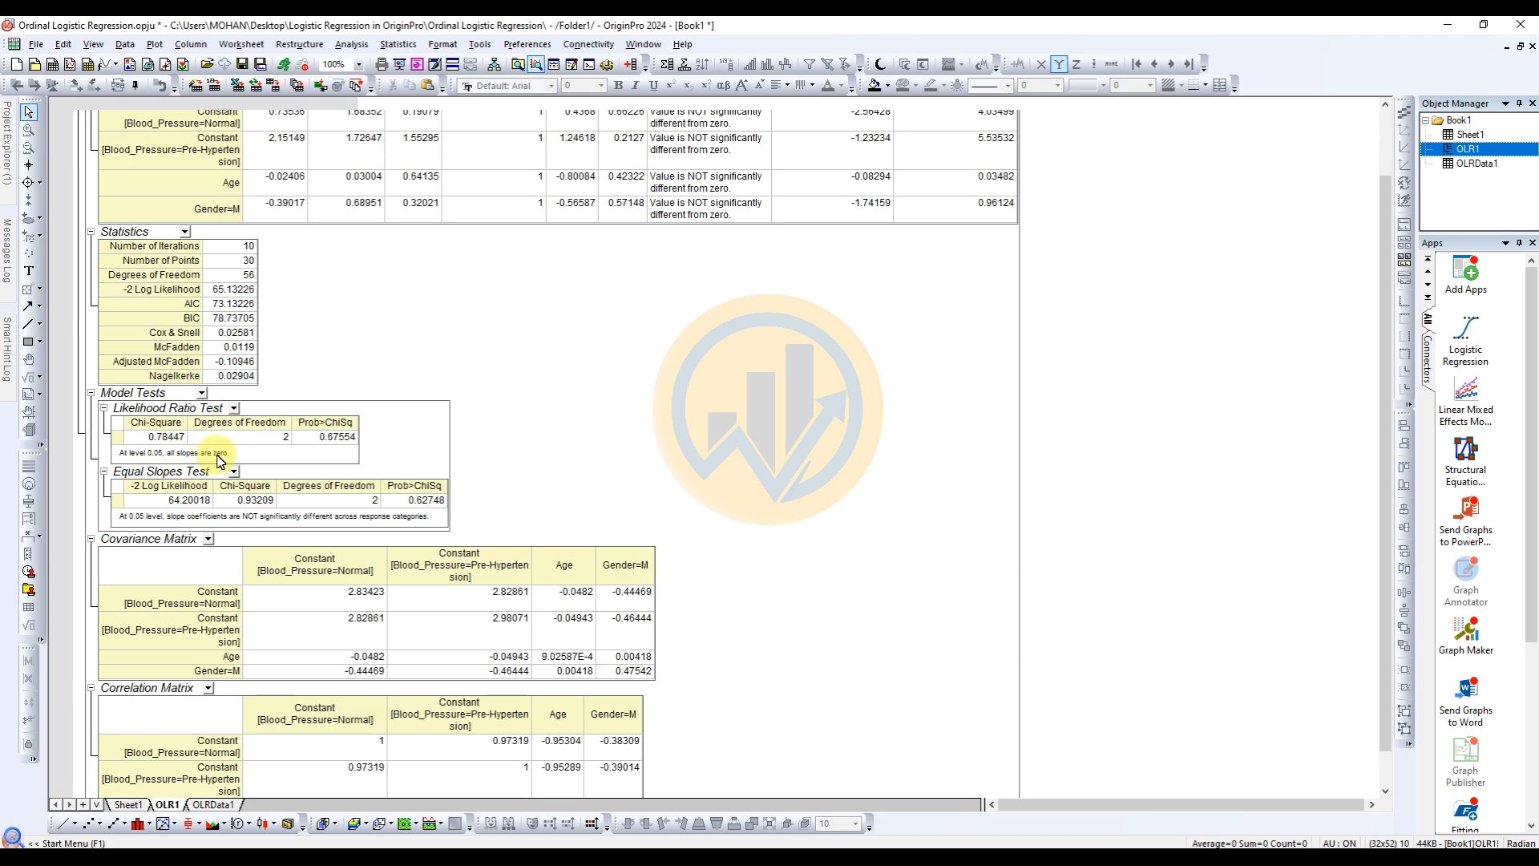
pyautogui.scroll(-1, 218, 461)
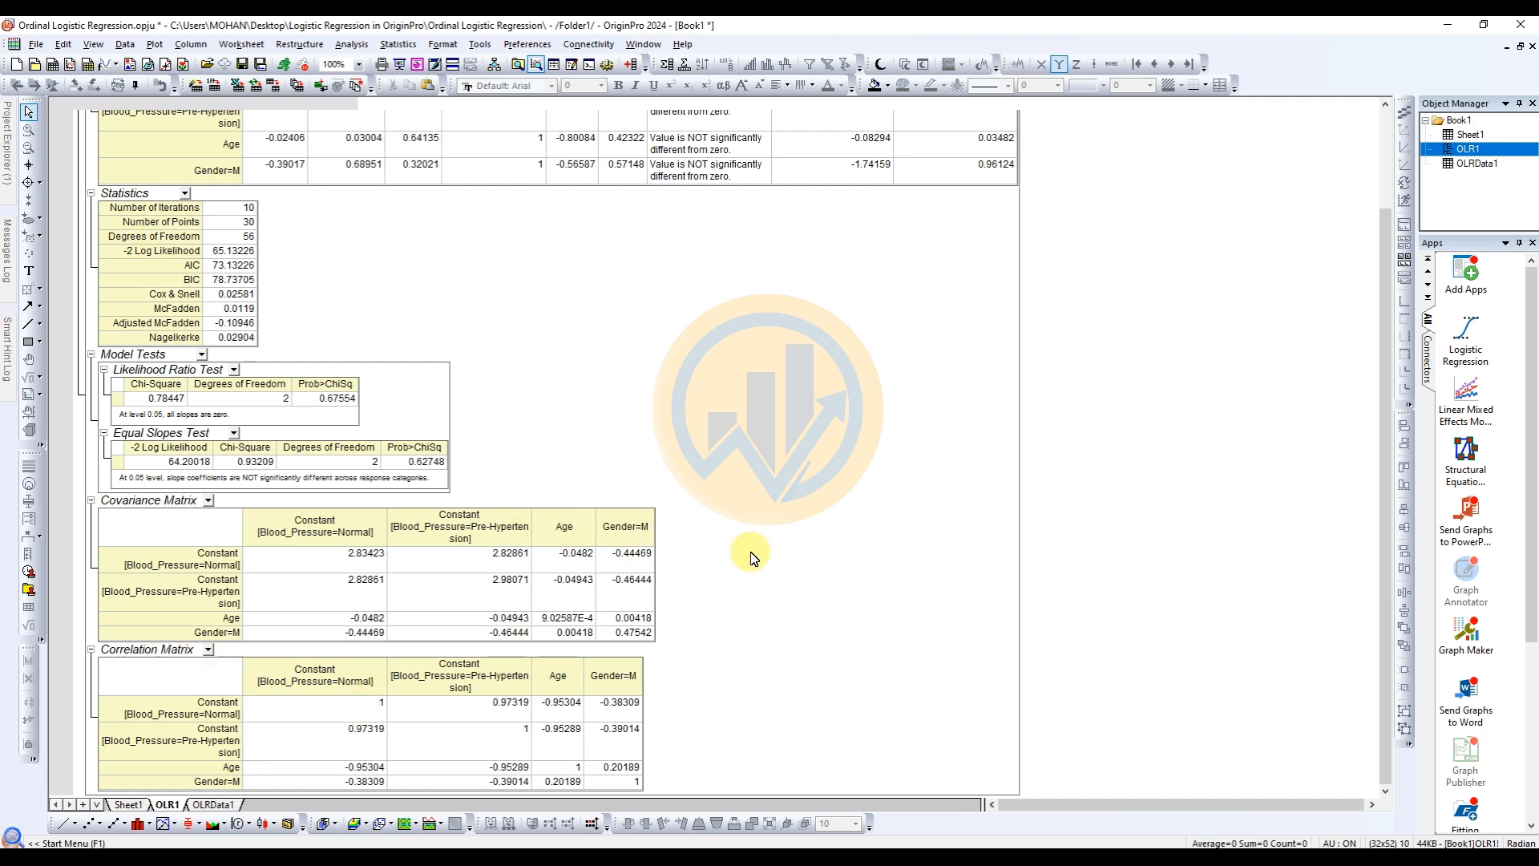
pyautogui.scroll(3, 751, 557)
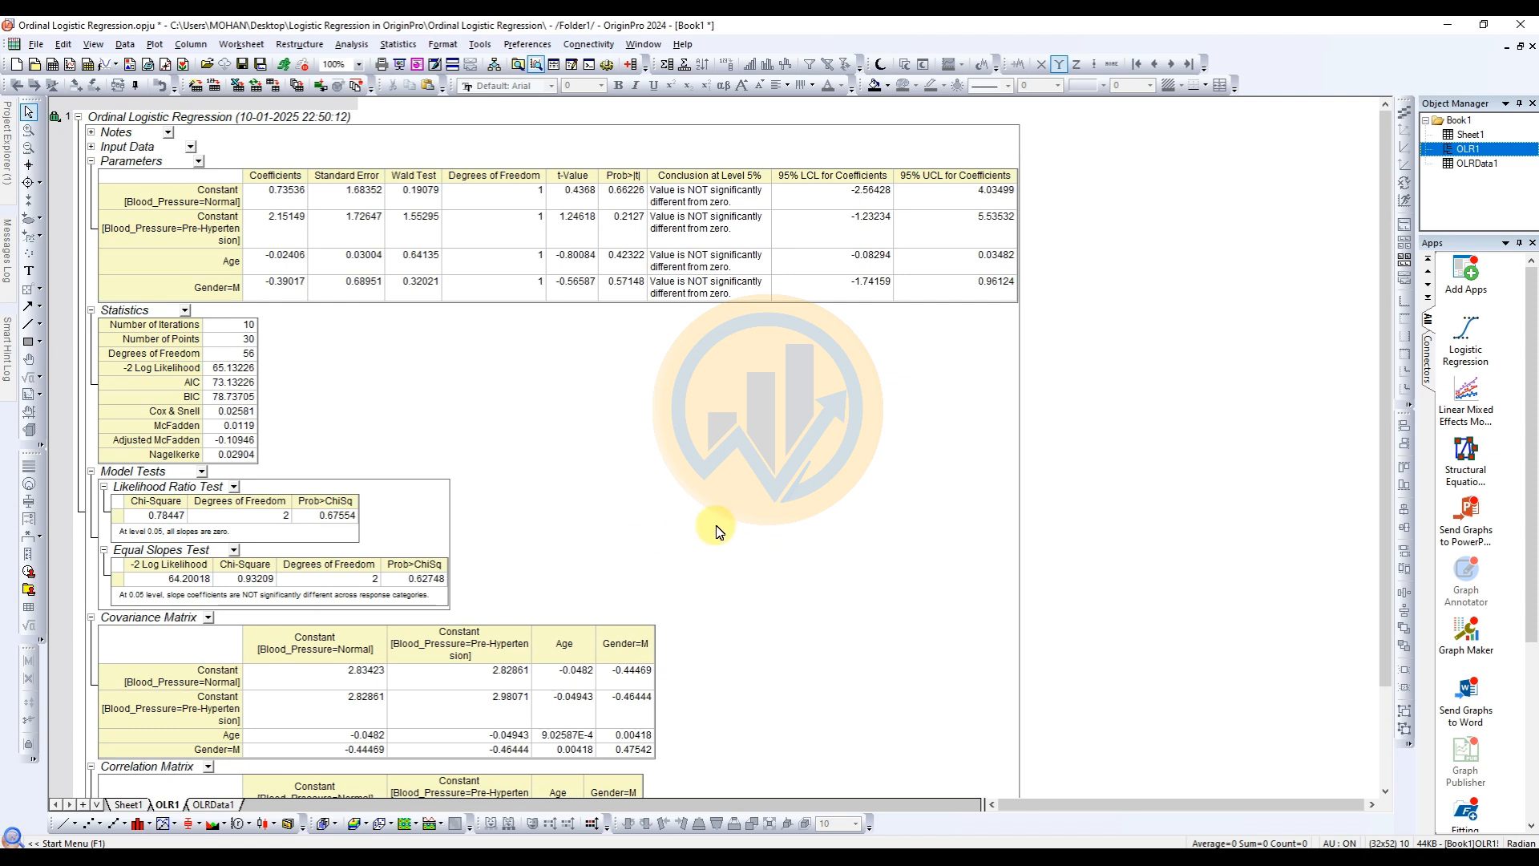
pyautogui.scroll(-2, 715, 531)
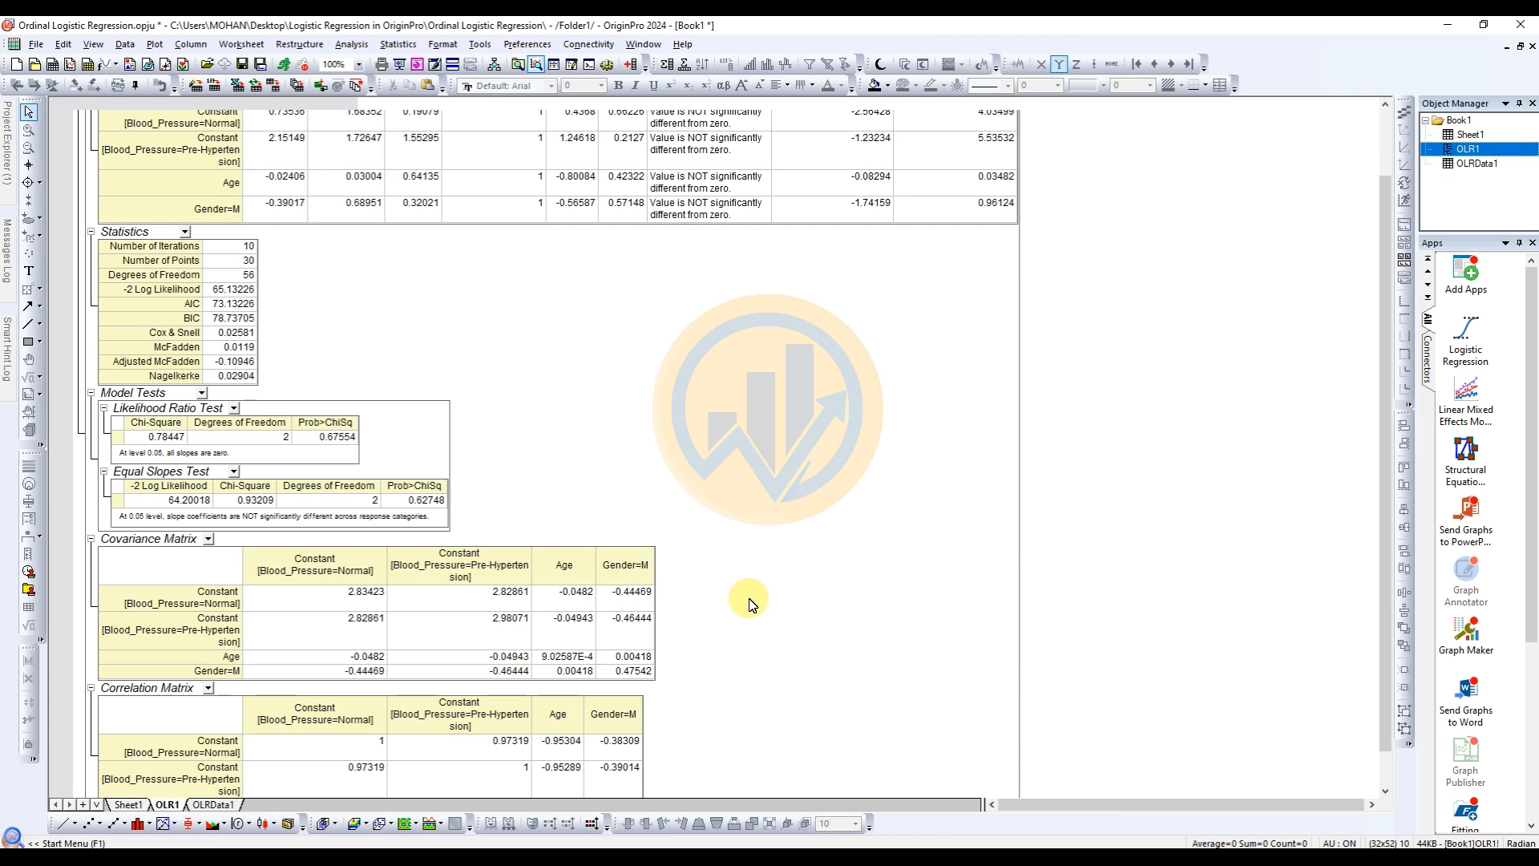
pyautogui.scroll(2, 749, 602)
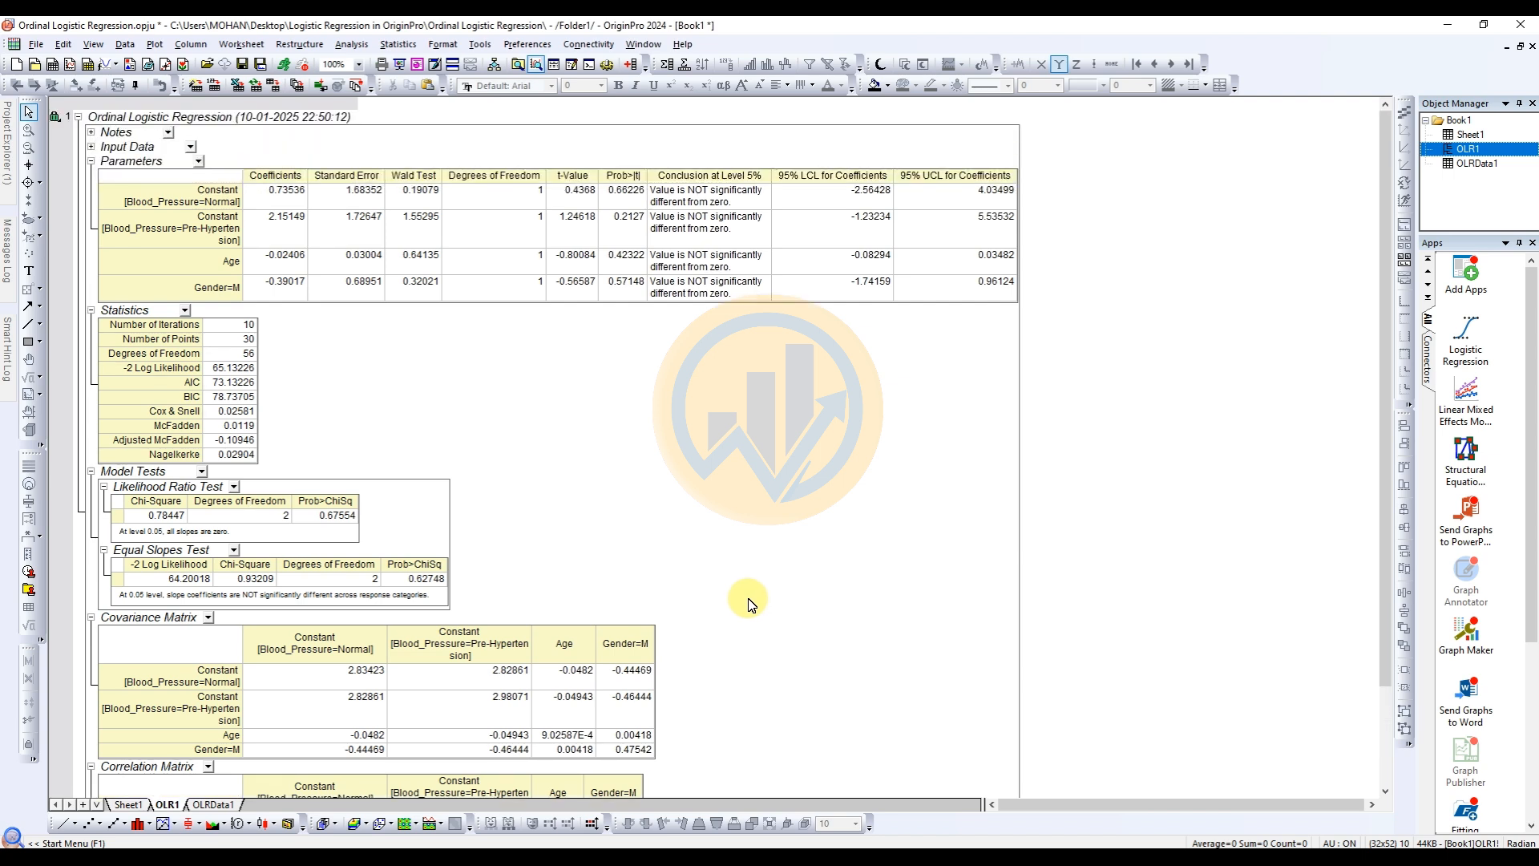